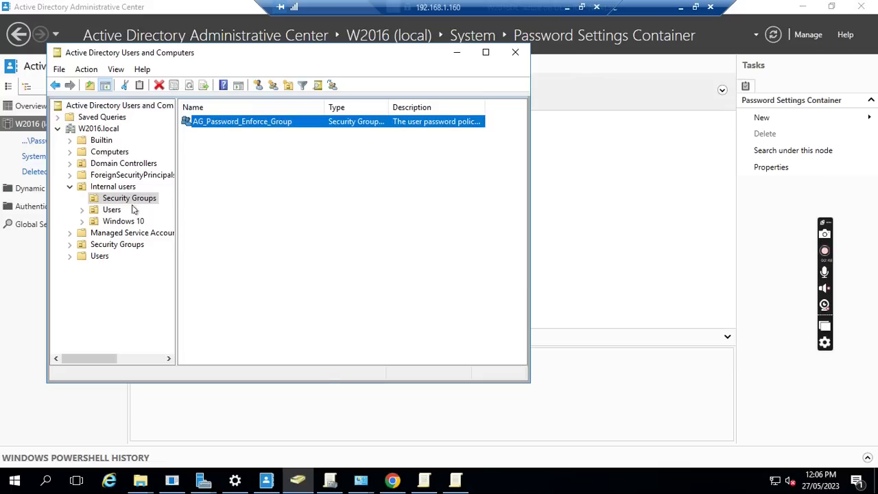
# In ADUC, display the Internal users › Windows 10 OU, listing the W10-01 computer.
pyautogui.click(297, 483)
pyautogui.click(292, 483)
pyautogui.click(111, 222)
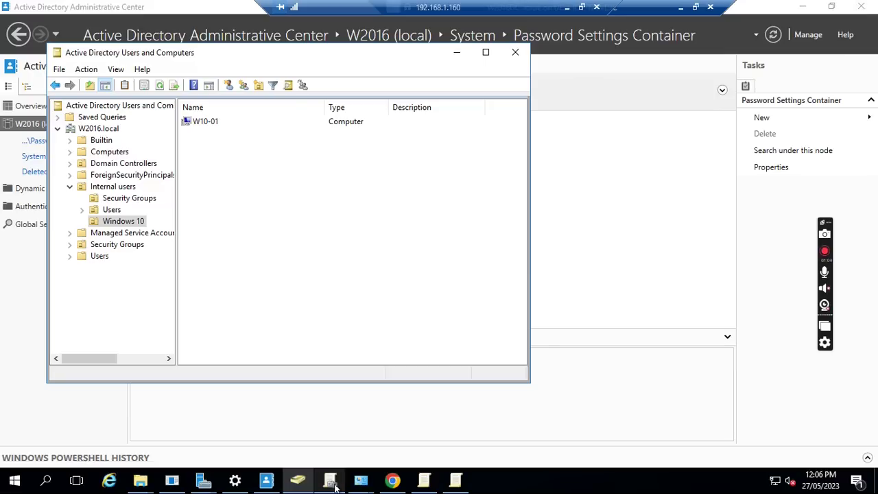
pyautogui.moveTo(335, 484)
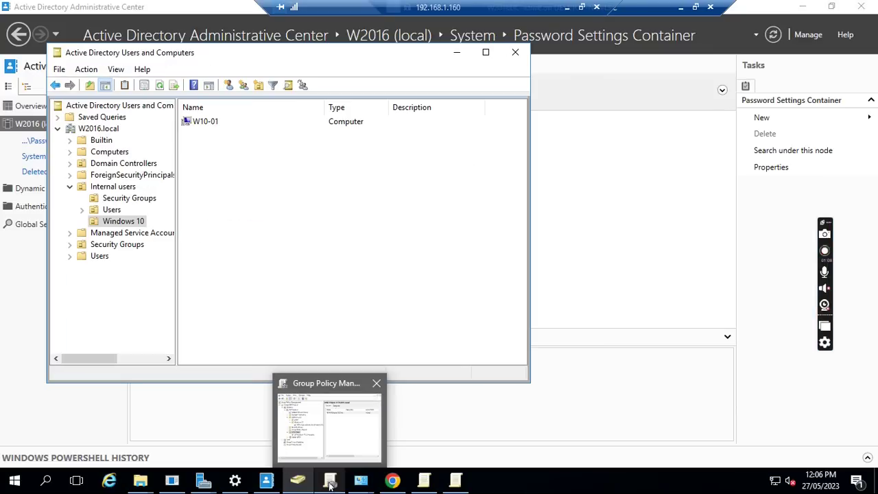
# Select the 'map network for all users in this OU' GPO under Windows 10 and open it in the Editor.
pyautogui.click(330, 482)
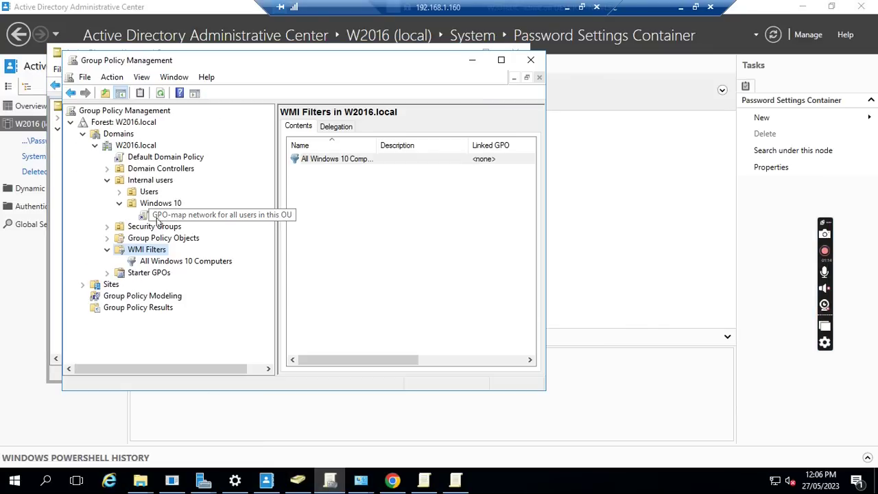
pyautogui.click(228, 217)
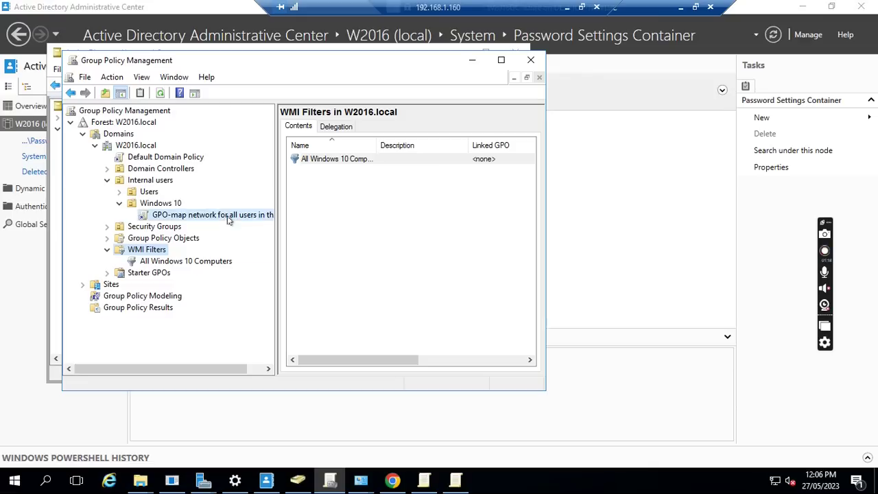
pyautogui.click(390, 259)
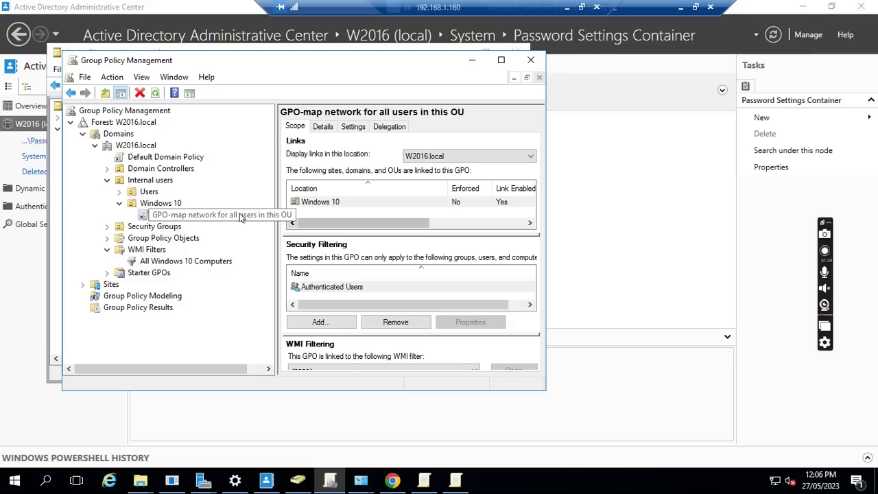
pyautogui.rightClick(241, 217)
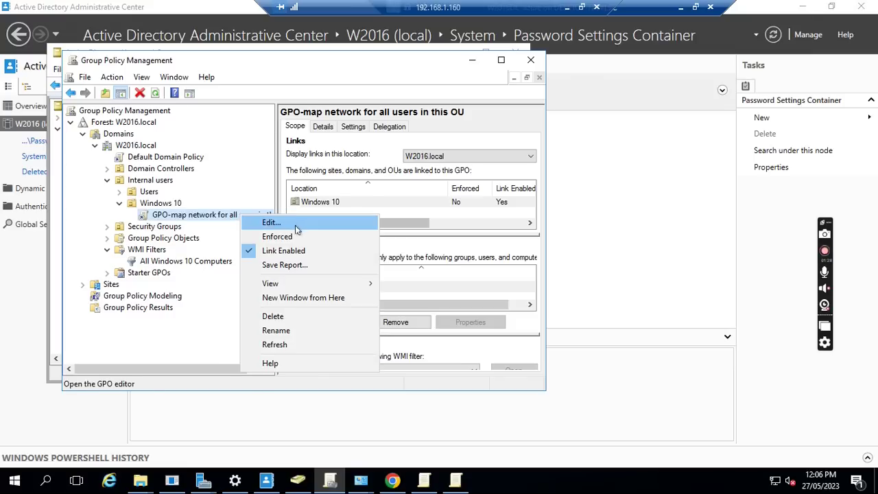
pyautogui.moveTo(426, 485)
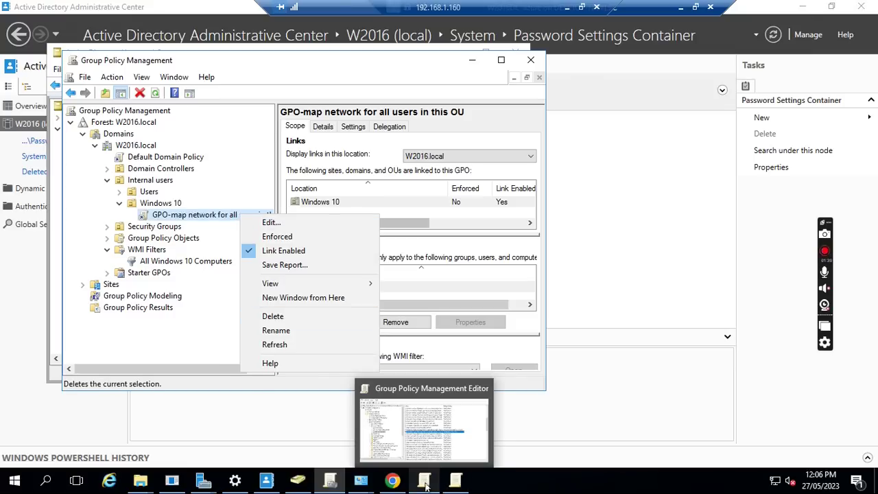
pyautogui.click(426, 485)
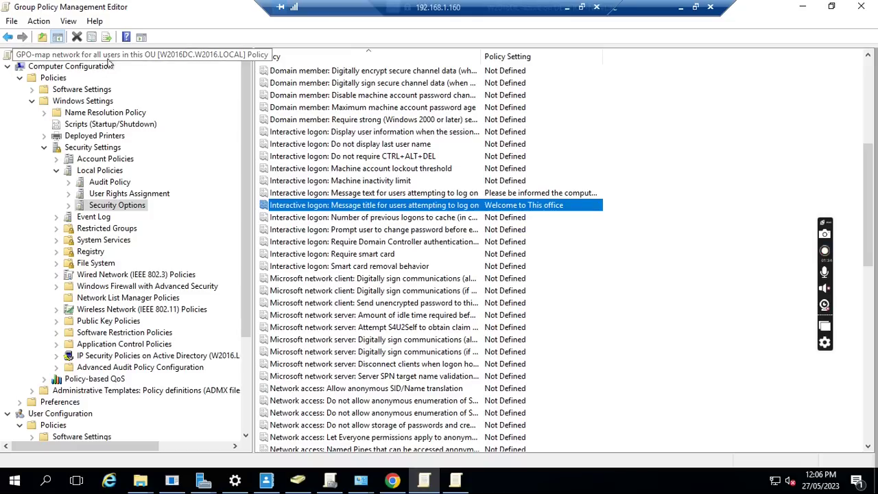
pyautogui.moveTo(251, 144); pyautogui.dragTo(312, 145)
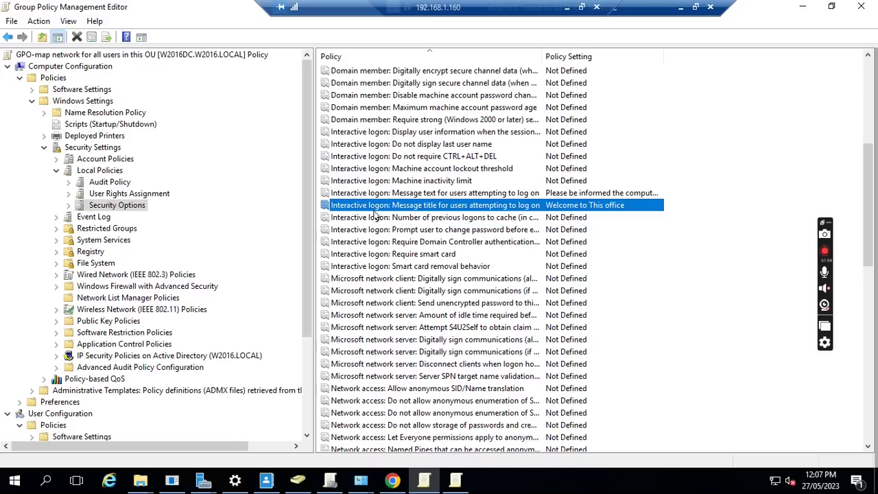
pyautogui.doubleClick(369, 210)
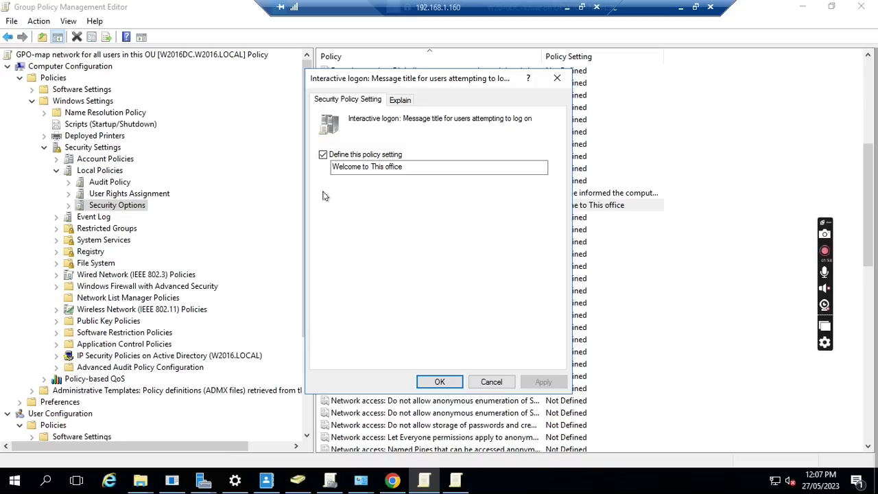
pyautogui.click(491, 382)
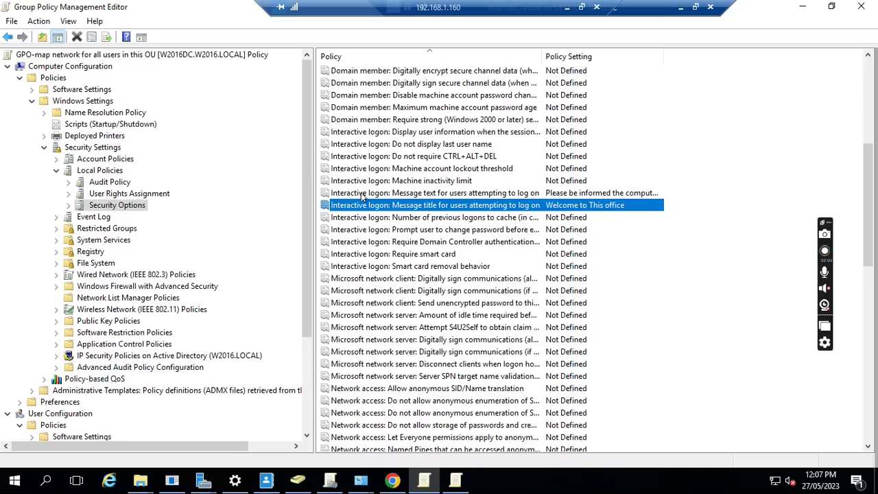
pyautogui.click(362, 194)
pyautogui.doubleClick(362, 194)
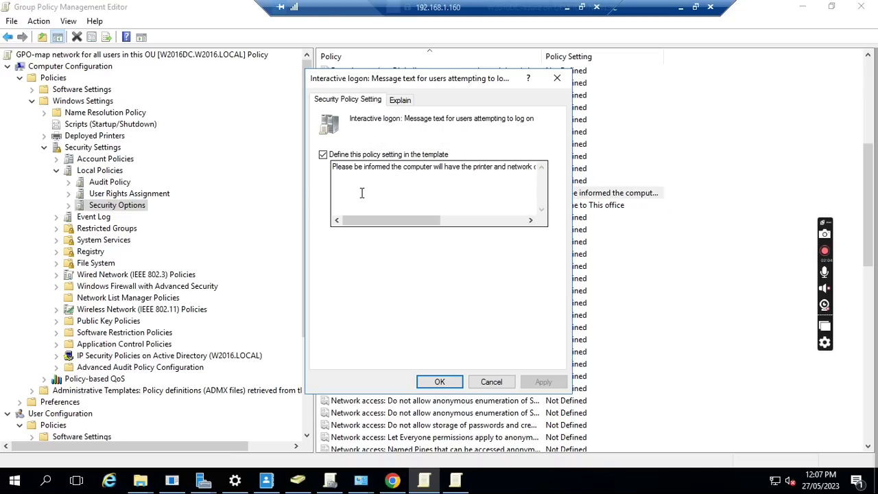
pyautogui.moveTo(382, 223); pyautogui.dragTo(435, 221)
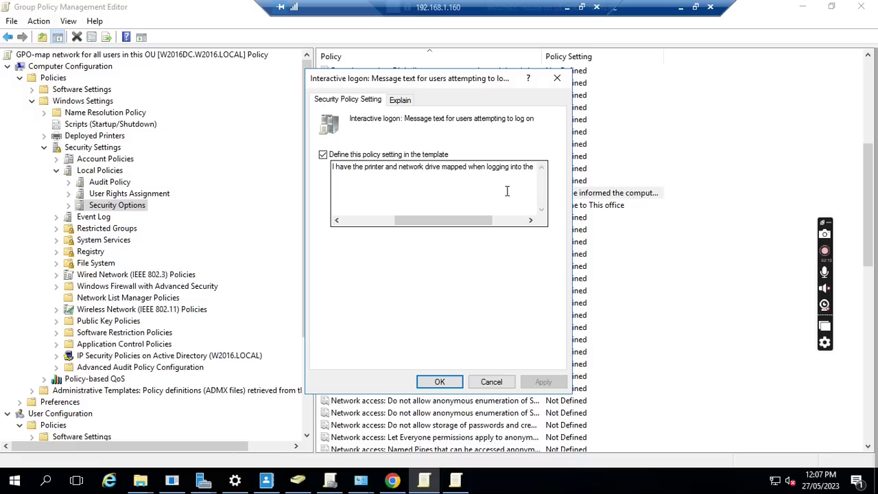
pyautogui.moveTo(490, 220); pyautogui.dragTo(508, 219)
pyautogui.click(493, 382)
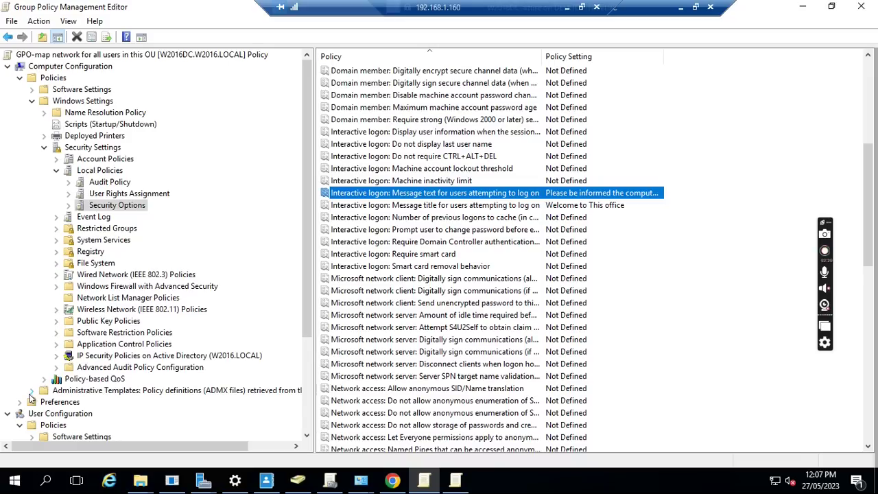
pyautogui.click(32, 391)
# Under System > Group Policy, set 'Configure user Group Policy loopback processing mode' to Enabled with Merge.
pyautogui.scroll(-3, 184, 273)
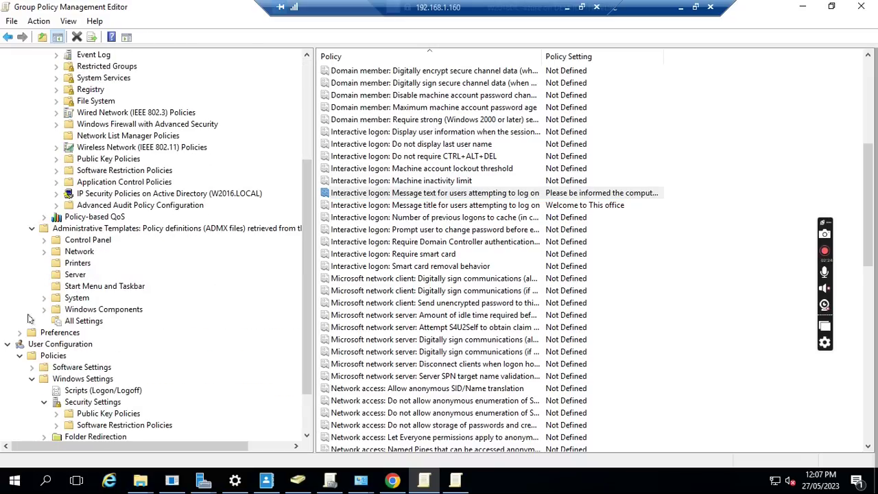
pyautogui.click(44, 299)
pyautogui.scroll(-5, 233, 268)
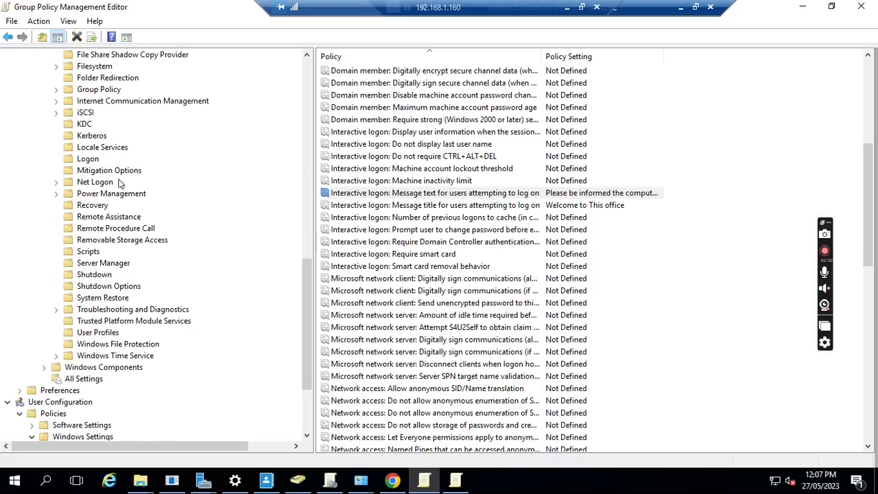
pyautogui.click(99, 92)
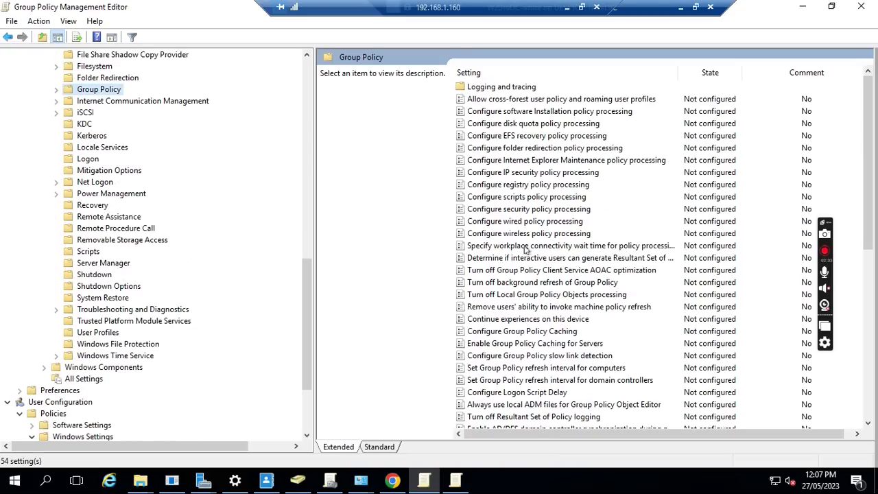
pyautogui.scroll(-6, 526, 250)
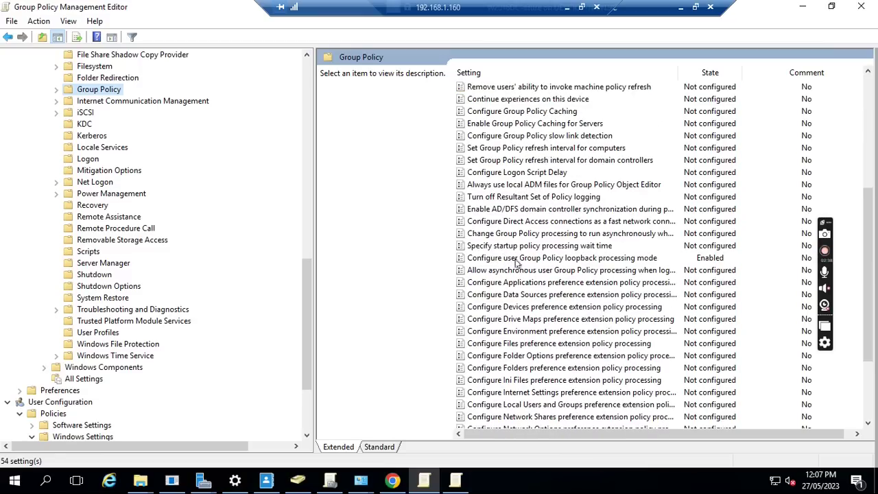
pyautogui.doubleClick(532, 262)
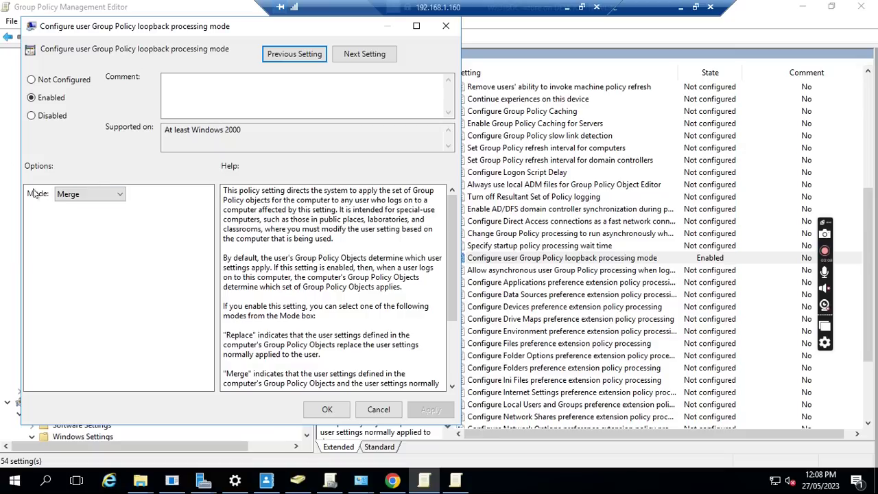
pyautogui.click(327, 410)
pyautogui.moveTo(303, 274); pyautogui.dragTo(304, 314)
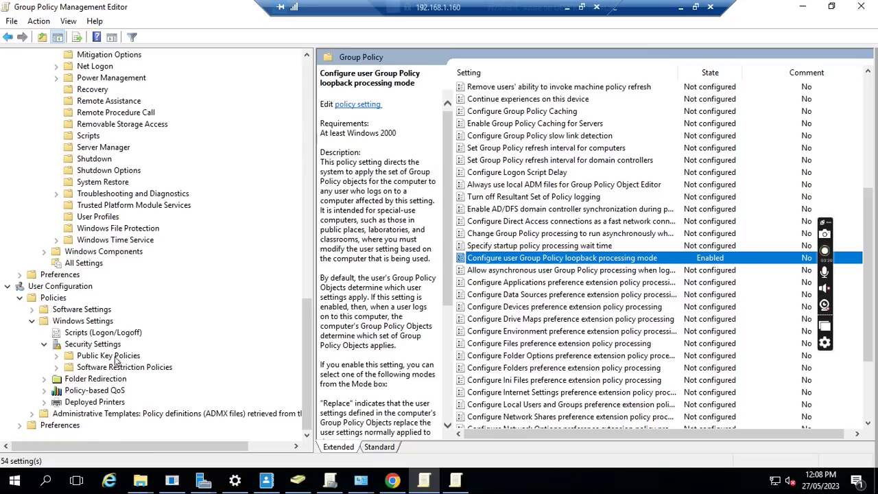
# Review the user Drive Maps preference mapping O: to \\W2016DC\Public.
pyautogui.click(20, 426)
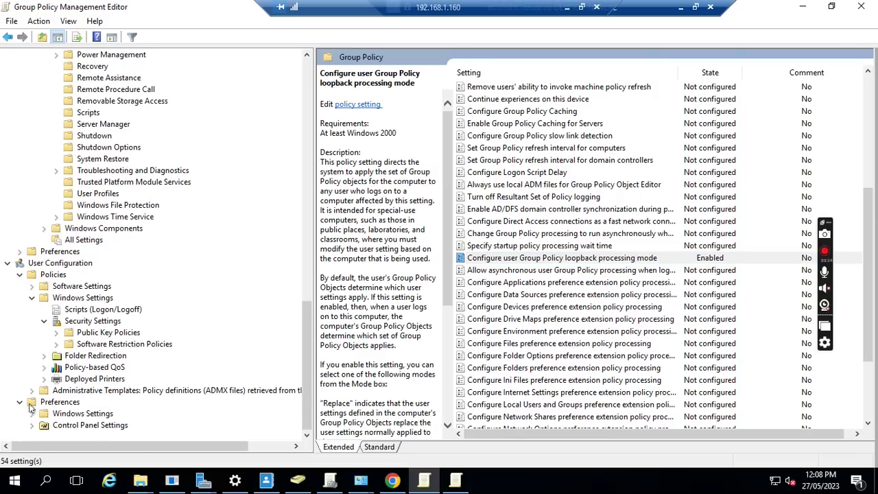
pyautogui.click(32, 414)
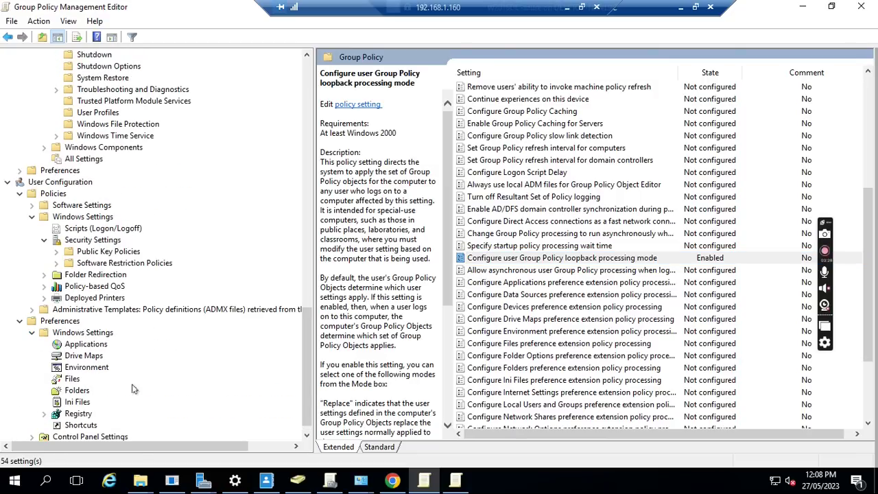
pyautogui.click(85, 356)
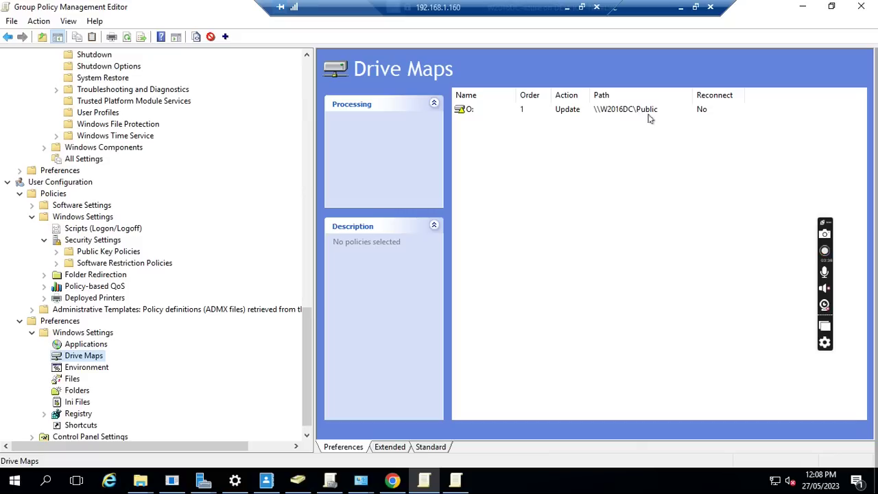
# Review the user Printers preference for 'HP Desktop Printer-CCQ Office', widening the Name column.
pyautogui.scroll(-1, 137, 381)
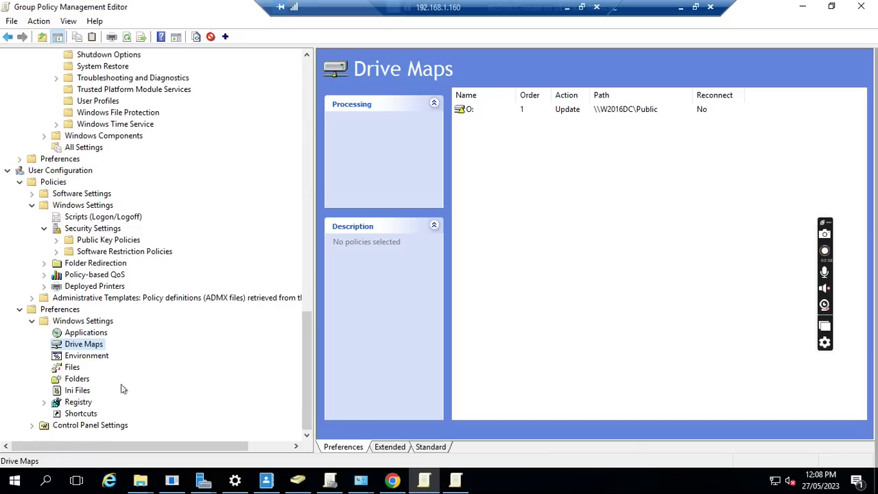
pyautogui.click(31, 425)
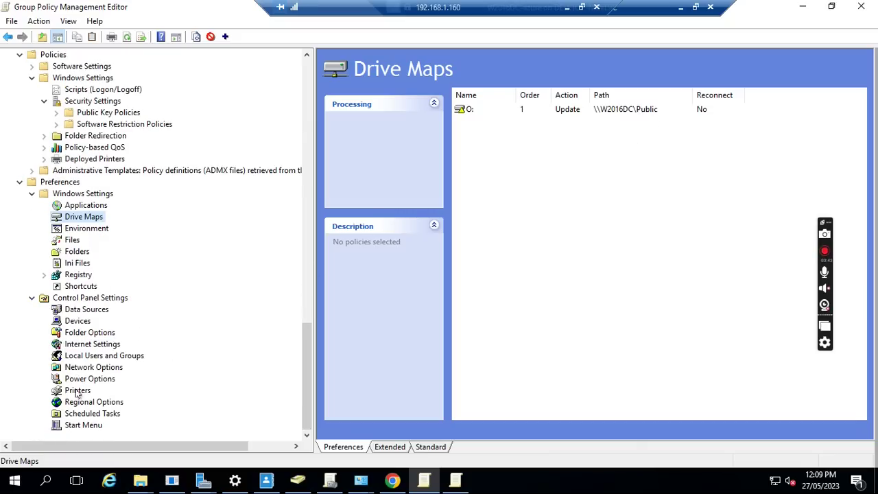
pyautogui.click(77, 391)
pyautogui.moveTo(533, 90); pyautogui.dragTo(575, 96)
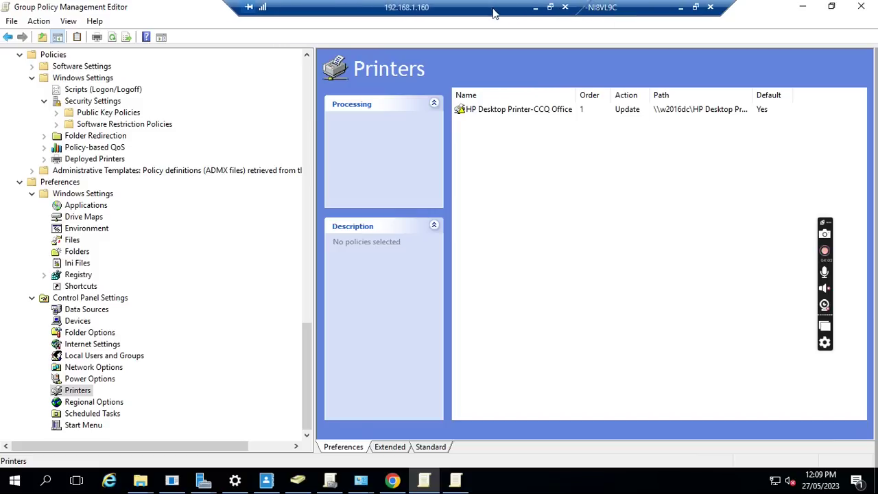
# Bring up the W10-01 sign-in screen and submit the domain user's password.
pyautogui.click(697, 9)
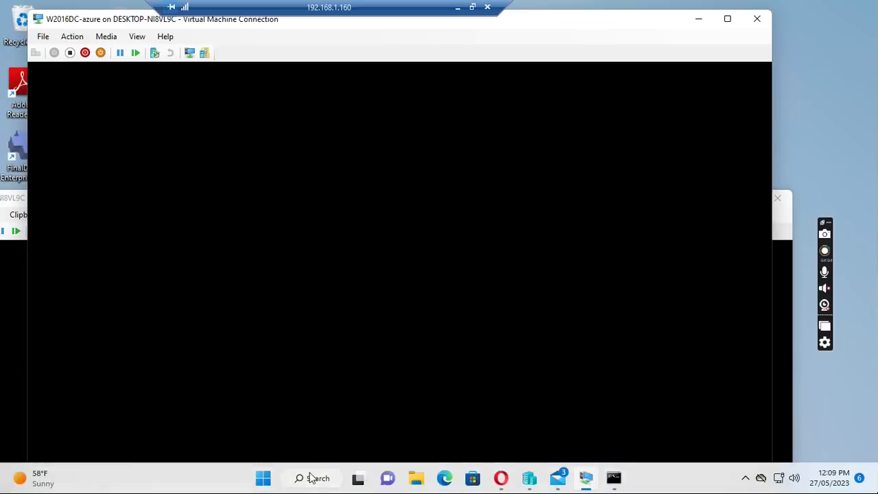
pyautogui.moveTo(584, 482)
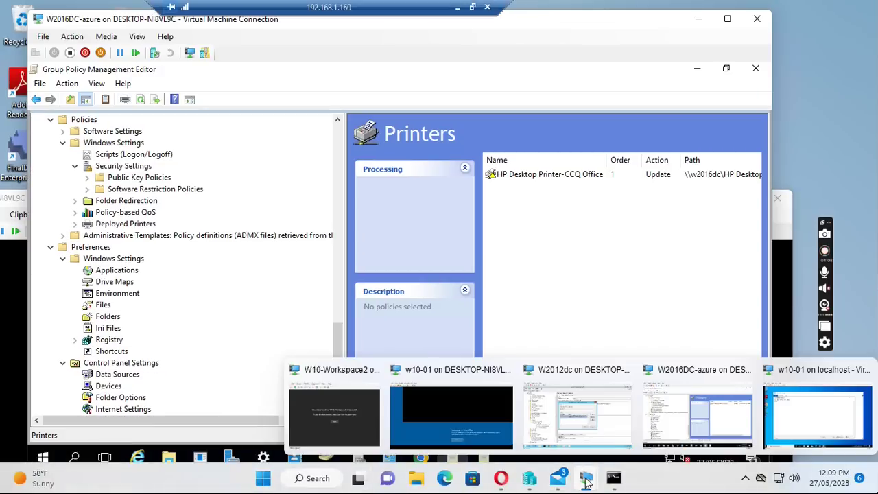
pyautogui.click(809, 370)
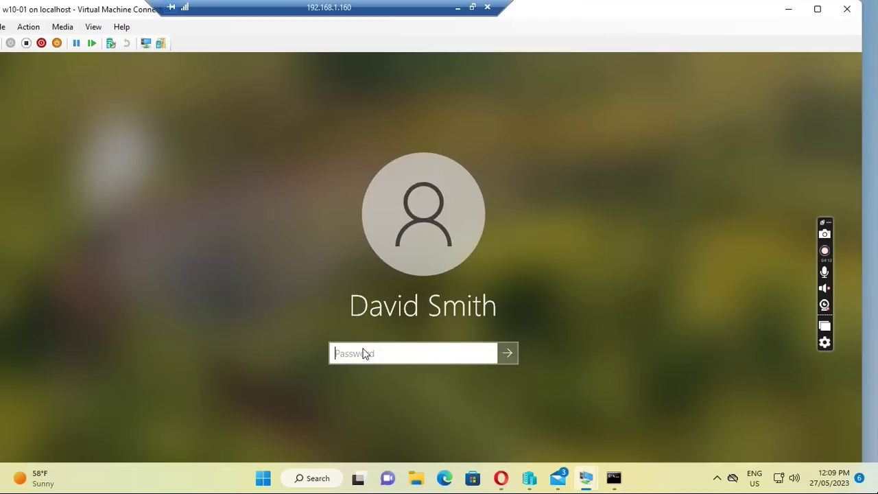
pyautogui.click(364, 350)
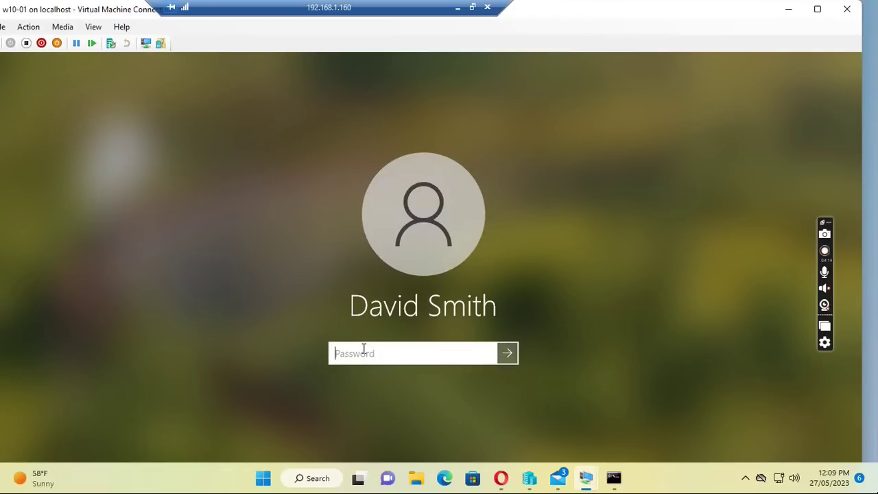
pyautogui.write('••••')
pyautogui.press('BackSpace')
pyautogui.press('BackSpace')
pyautogui.press('BackSpace')
pyautogui.press('BackSpace')
pyautogui.write('••••••••')
pyautogui.press('Return')
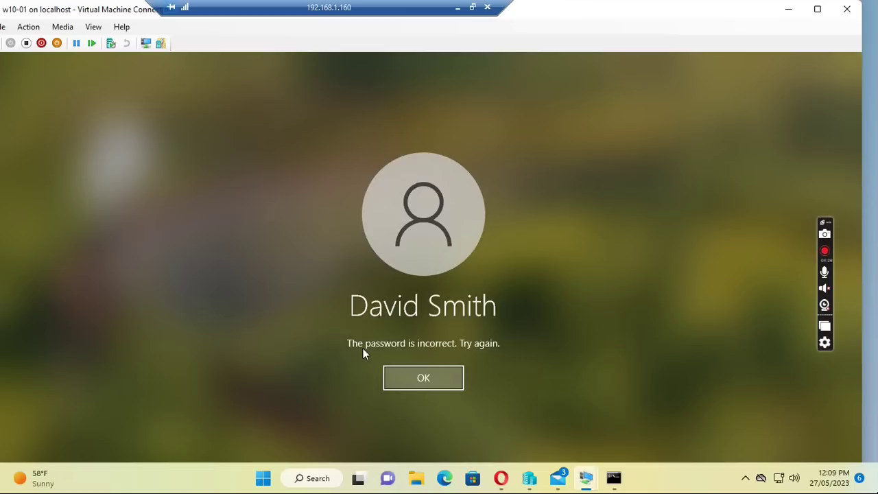
# Dismiss the incorrect-password error and sign in with the re-entered password.
pyautogui.click(409, 377)
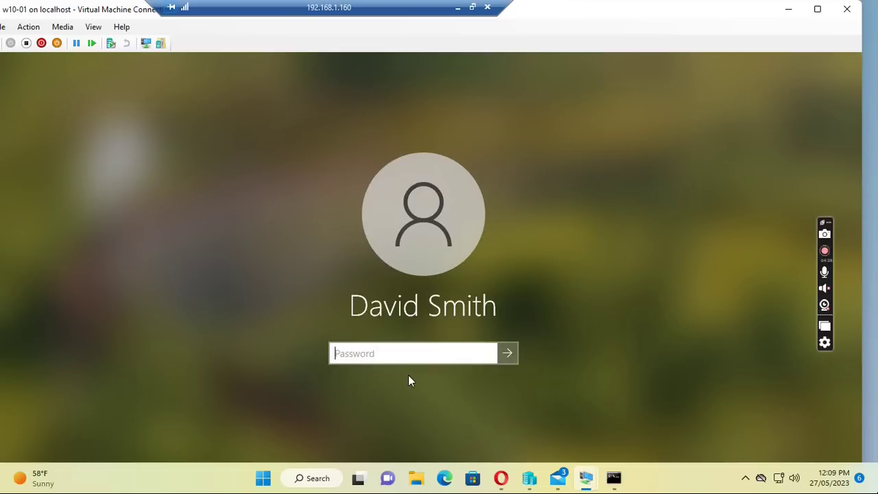
pyautogui.write('••••••••')
pyautogui.press('Return')
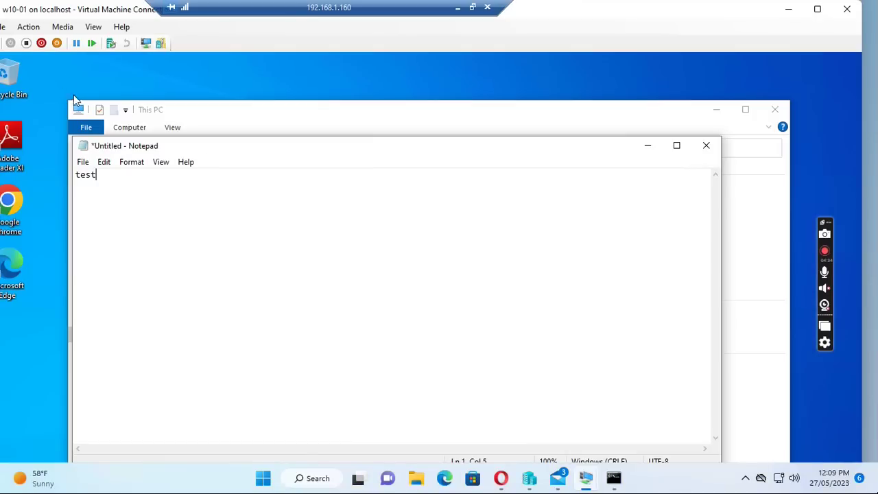
# Check that Notepad's Print dialog lists the HP Desktop printer on w2016dc, then cancel.
pyautogui.moveTo(285, 151); pyautogui.dragTo(284, 89)
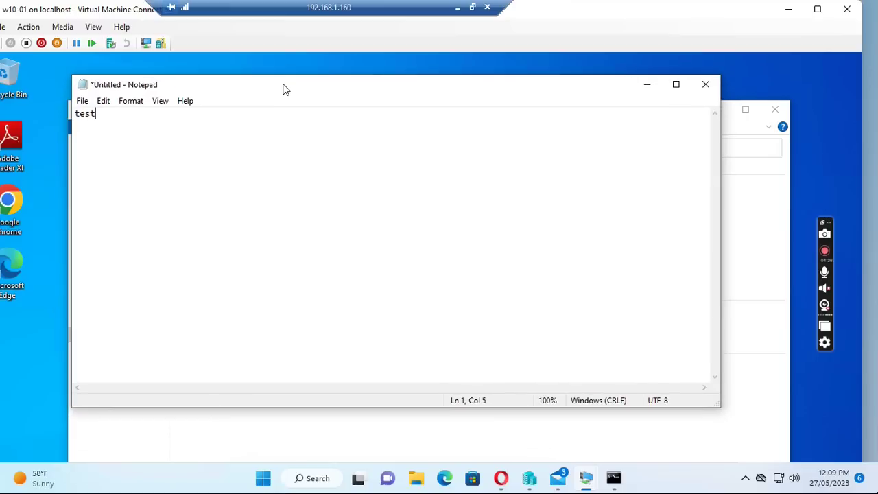
pyautogui.click(82, 100)
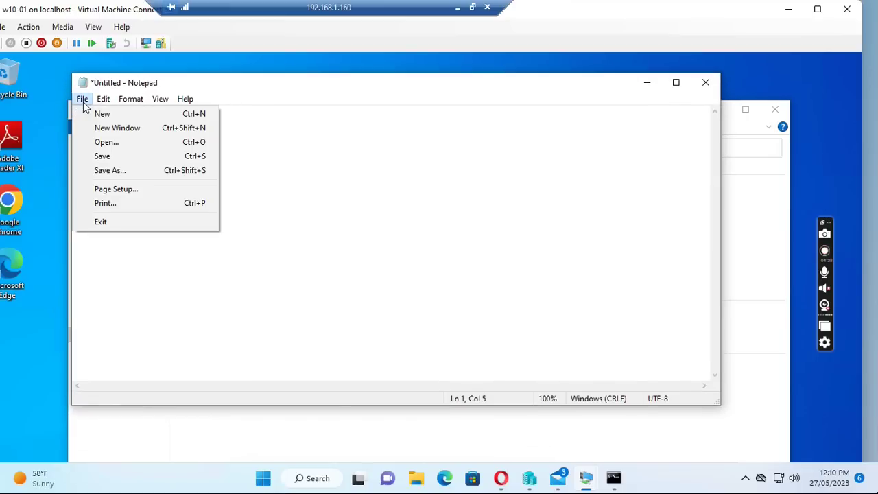
pyautogui.click(103, 204)
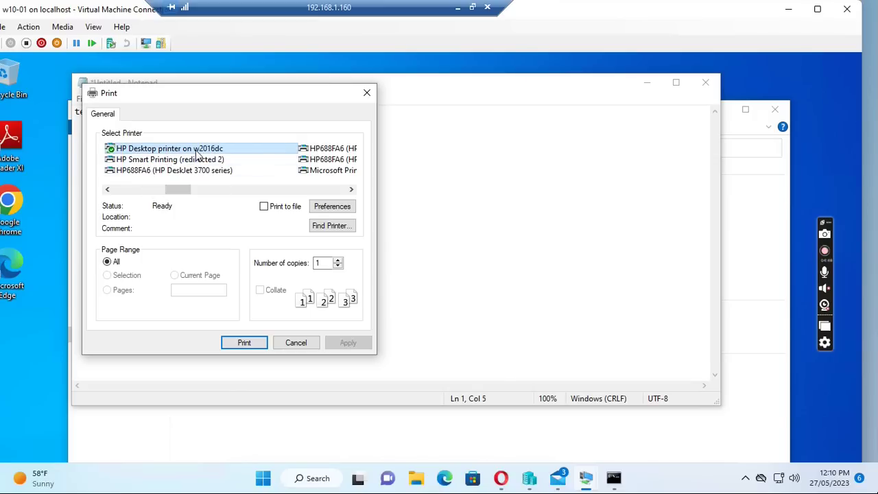
pyautogui.click(295, 343)
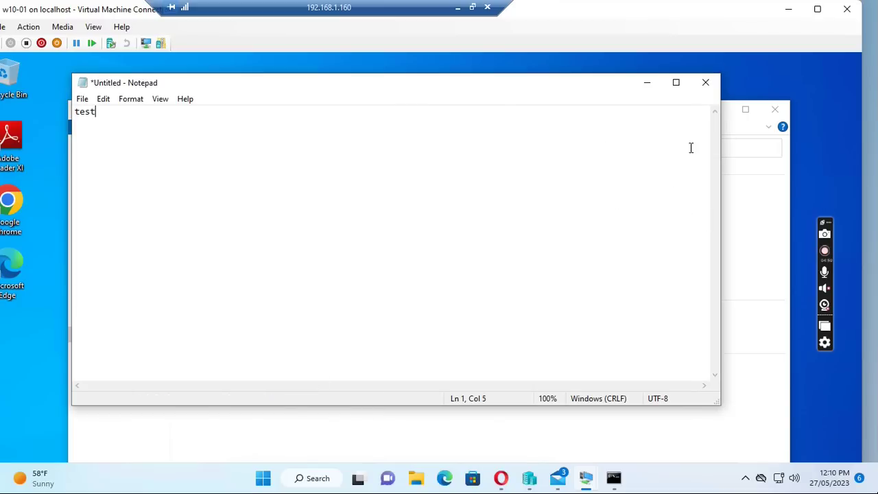
# Maximize the VM and confirm This PC shows Public (\\W2016DC) as drive O:.
pyautogui.click(818, 13)
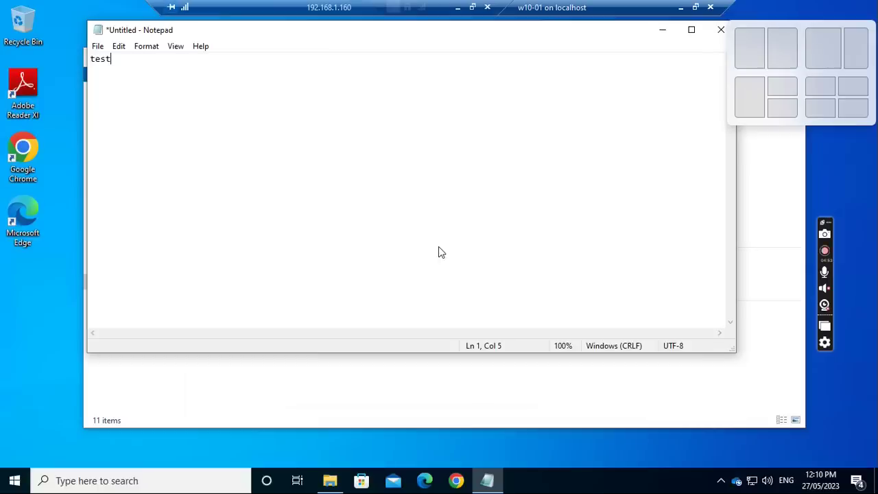
pyautogui.click(329, 479)
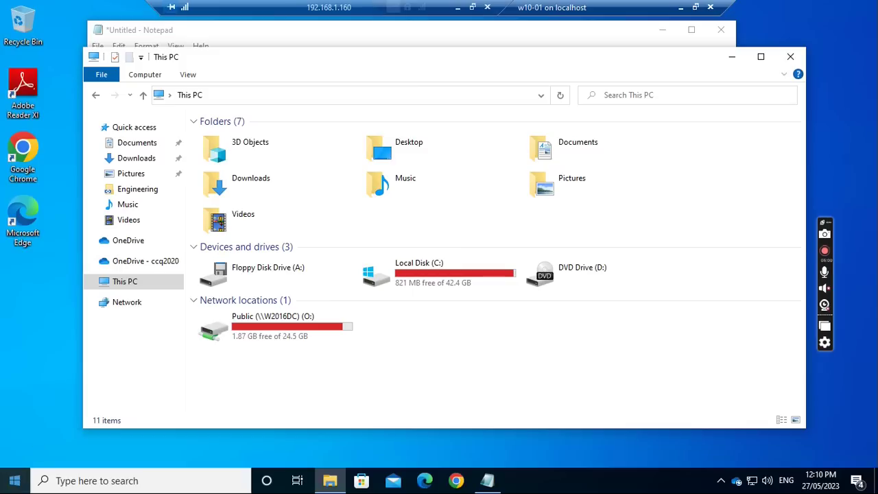
pyautogui.click(14, 482)
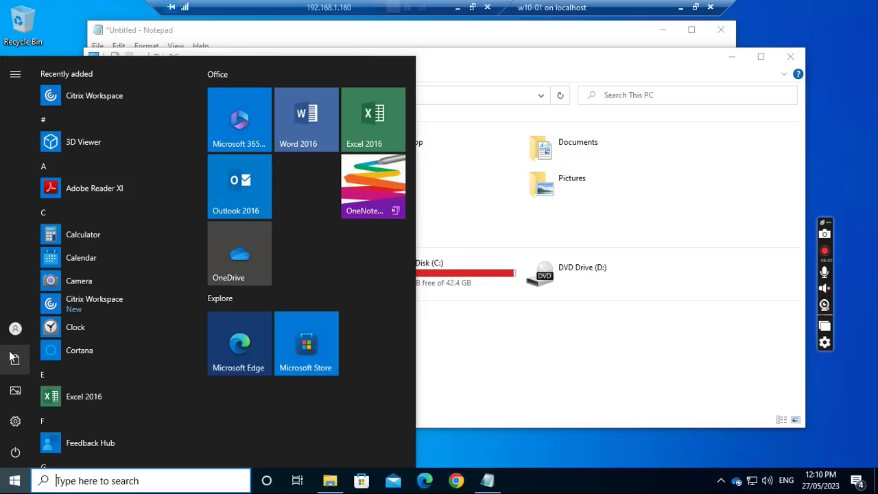
# Sign out of the Windows 10 session despite Notepad's unsaved text.
pyautogui.click(15, 329)
pyautogui.click(34, 297)
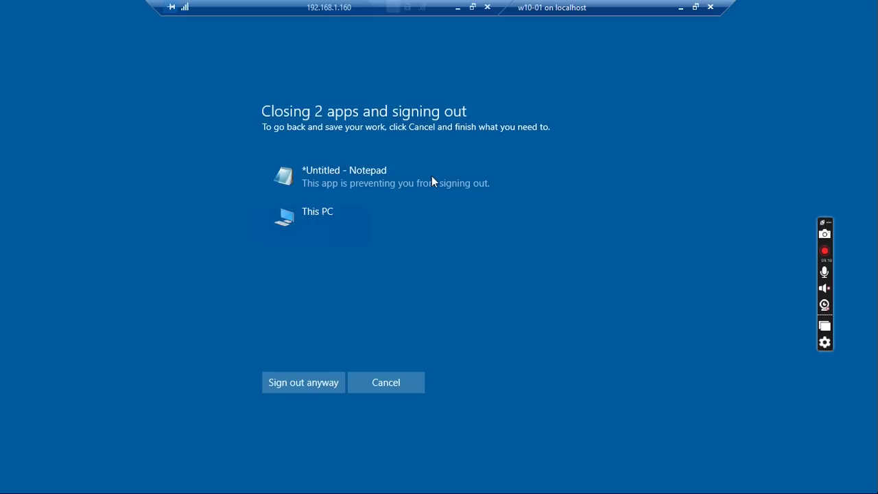
pyautogui.click(300, 384)
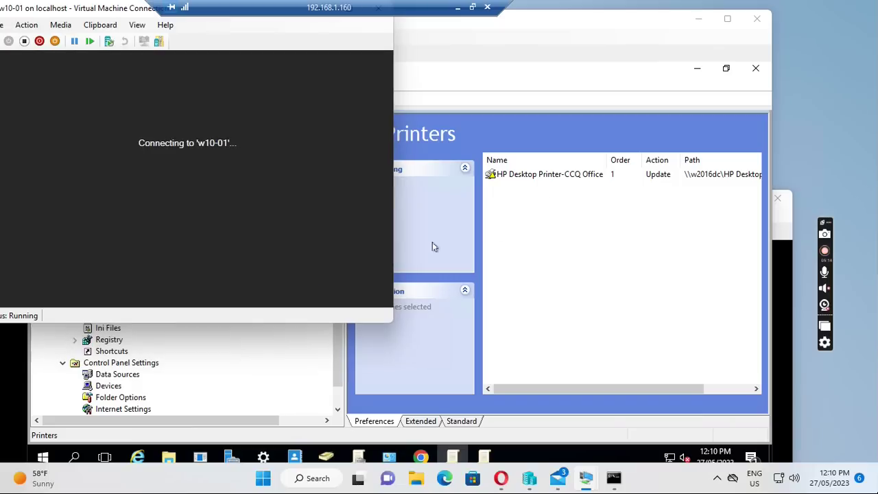
# Acknowledge the 'Welcome to This office' logon message and sign in with the Administrator password.
pyautogui.click(216, 187)
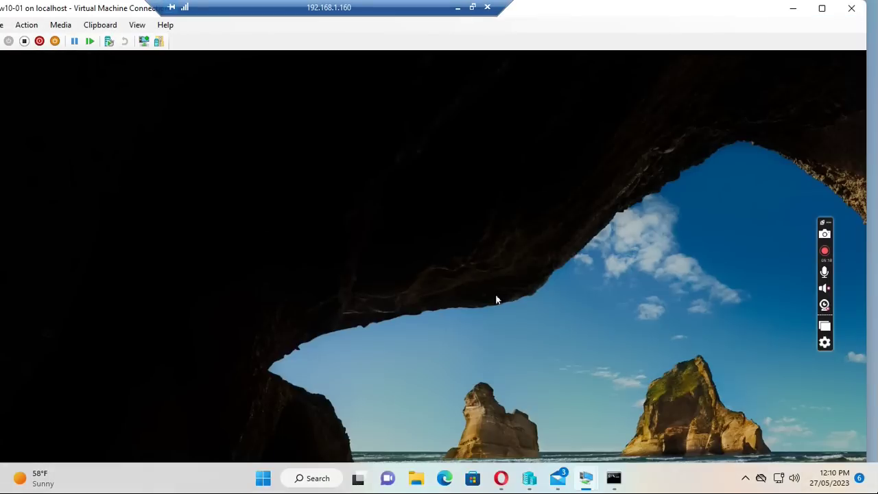
pyautogui.click(492, 294)
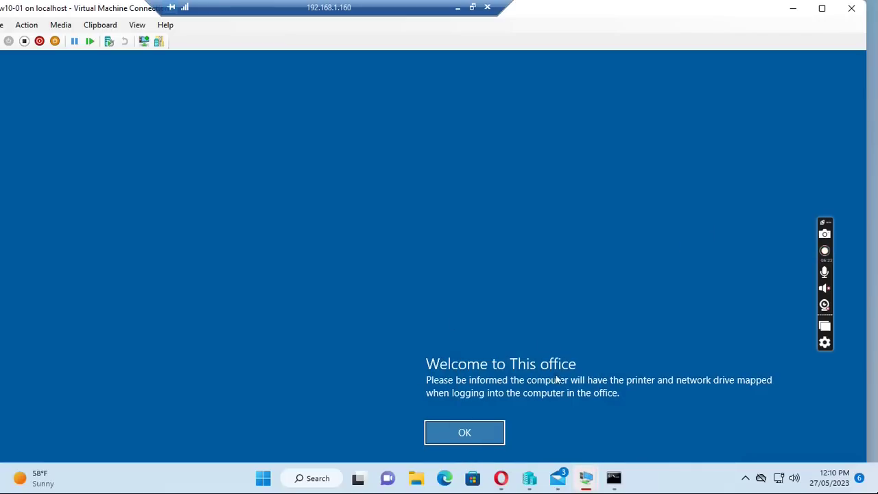
pyautogui.click(464, 433)
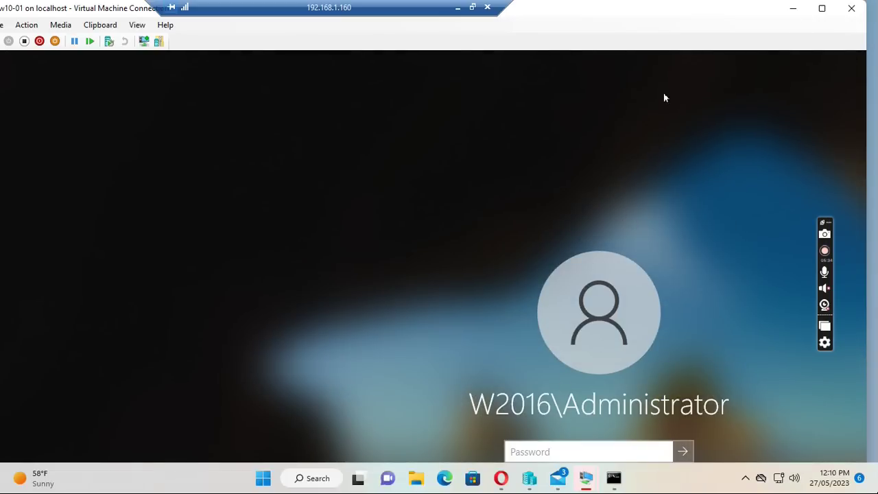
pyautogui.click(821, 8)
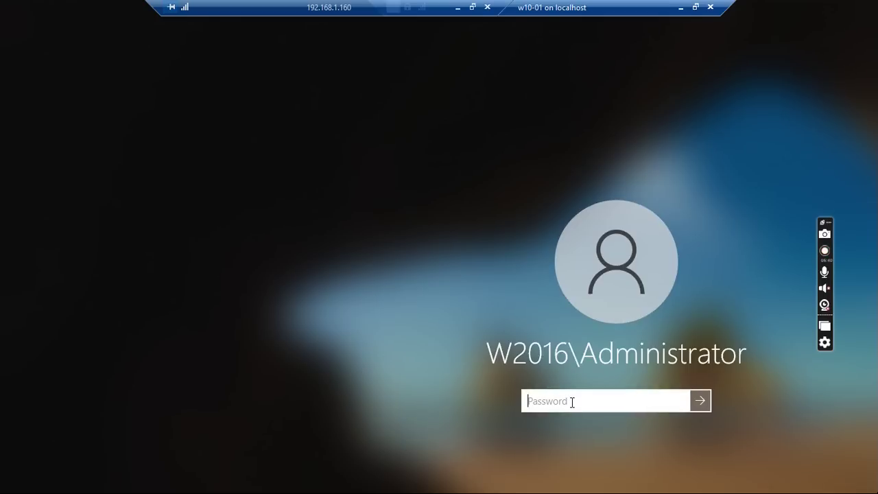
pyautogui.write('Pa$$w0rd')
pyautogui.press('Return')
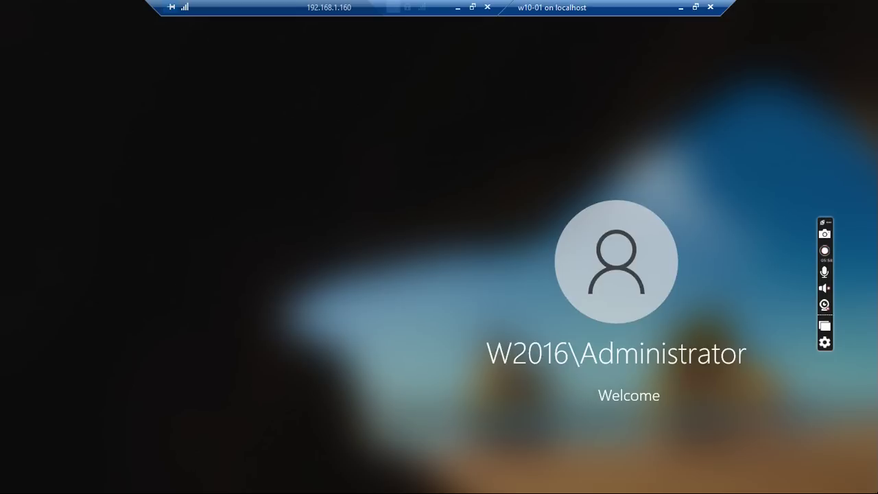
pyautogui.click(695, 7)
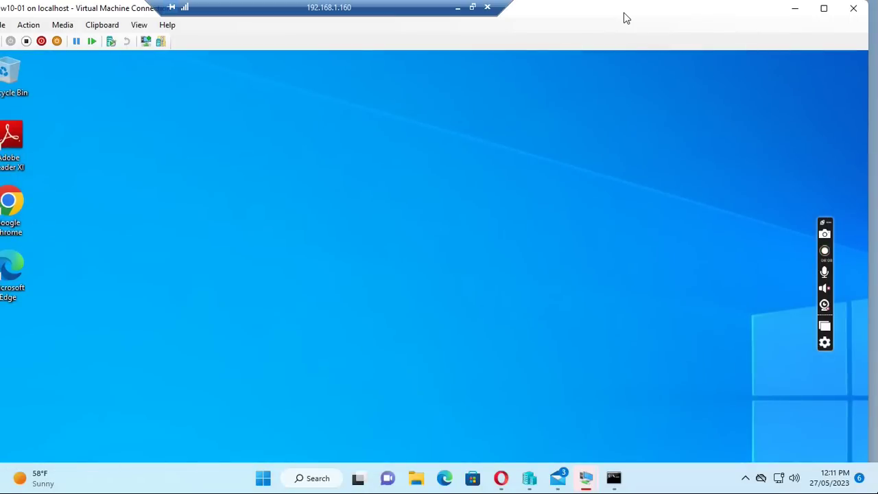
# Bring the w10-01 client window back to the front from the taskbar preview.
pyautogui.click(823, 8)
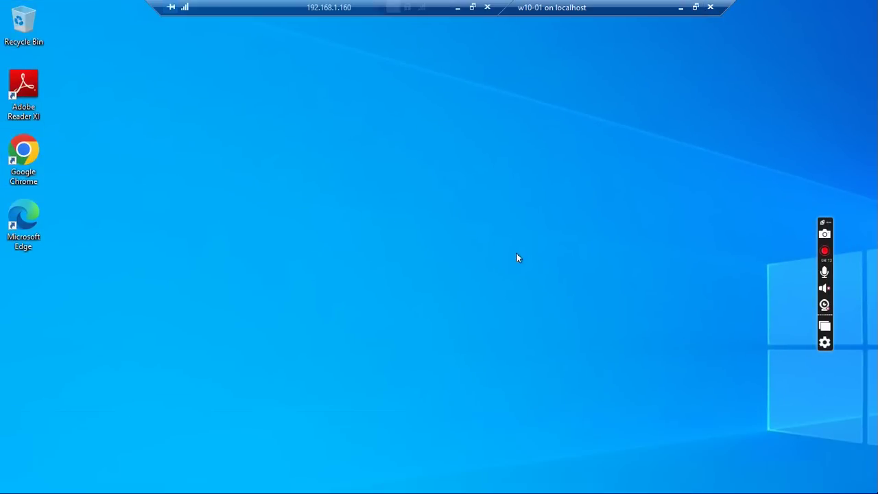
pyautogui.click(695, 8)
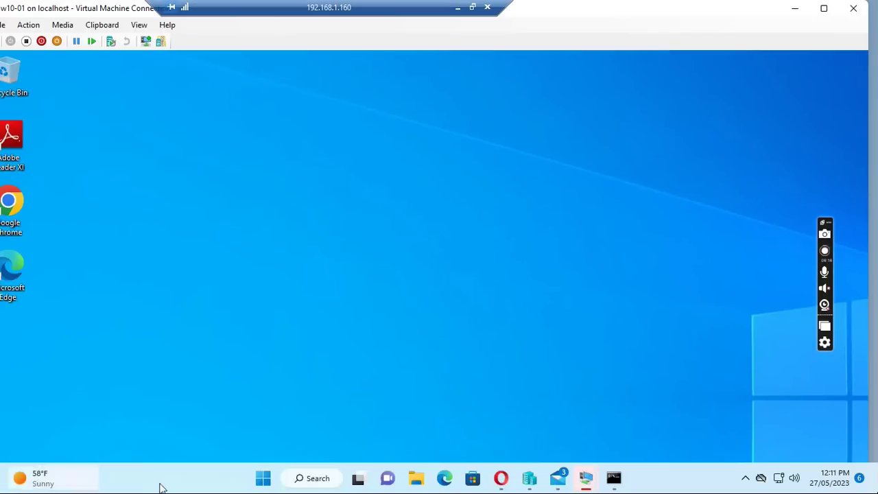
pyautogui.click(417, 480)
pyautogui.click(417, 480)
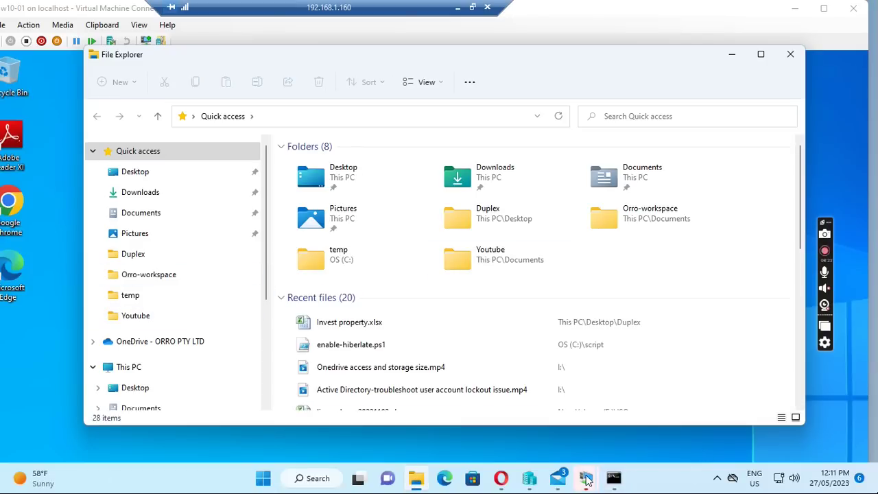
pyautogui.click(587, 481)
pyautogui.click(782, 400)
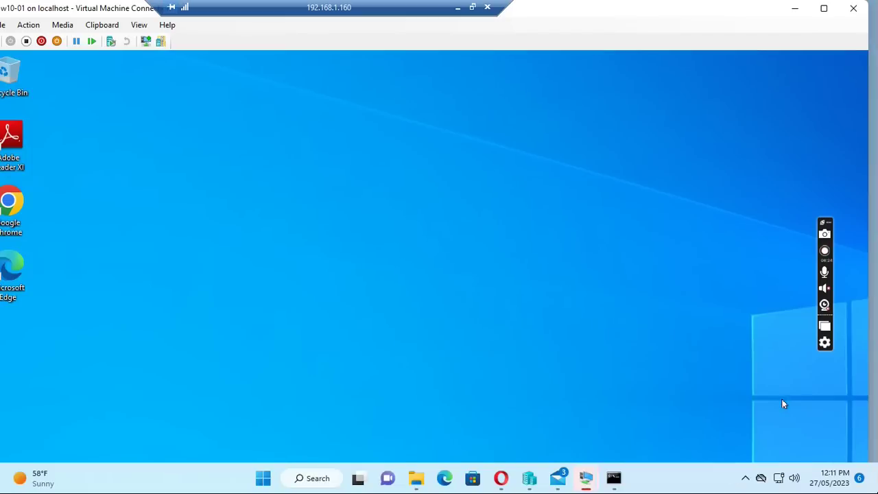
# Show the client full screen and launch Google Chrome from its desktop icon.
pyautogui.click(824, 8)
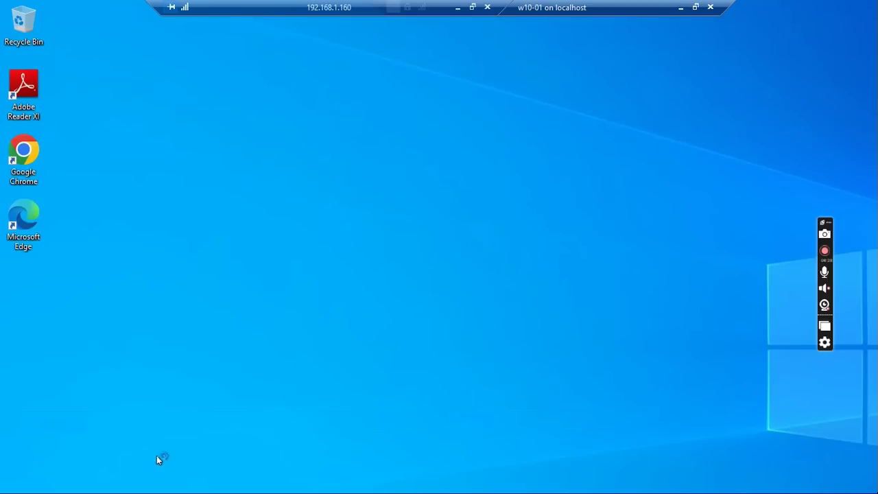
pyautogui.click(23, 158)
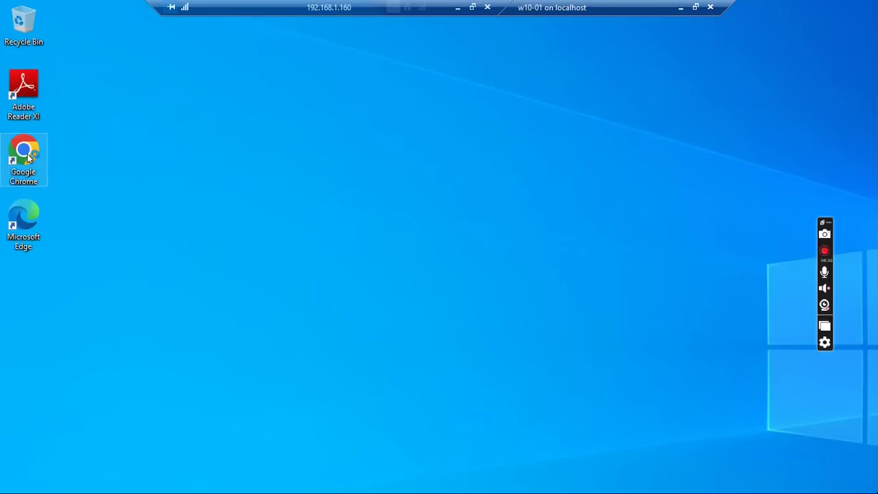
pyautogui.click(108, 186)
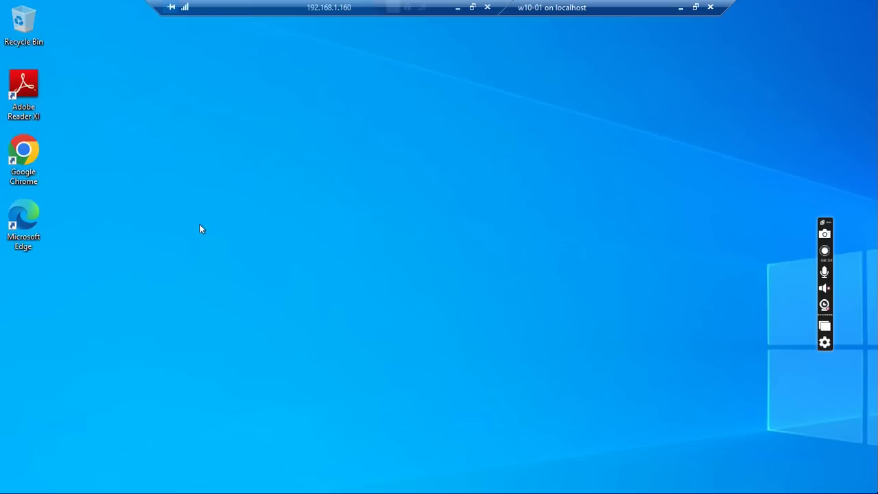
pyautogui.click(24, 156)
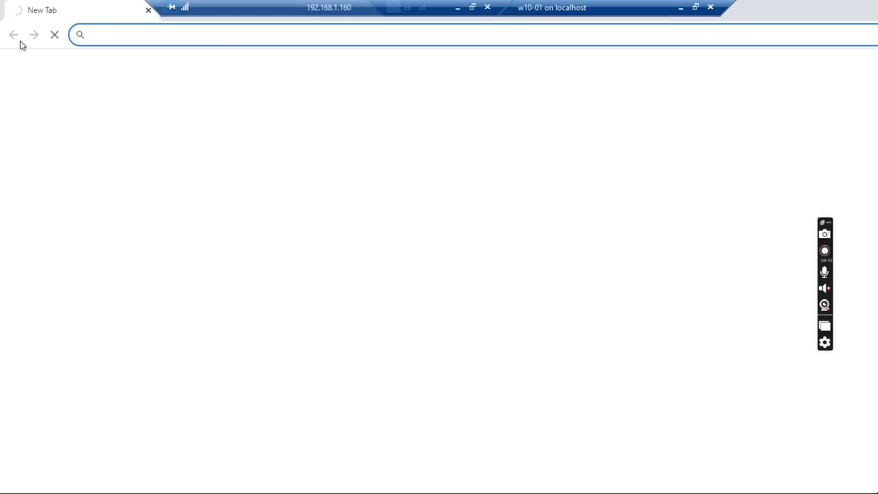
# Load google.com in Chrome.
pyautogui.click(128, 40)
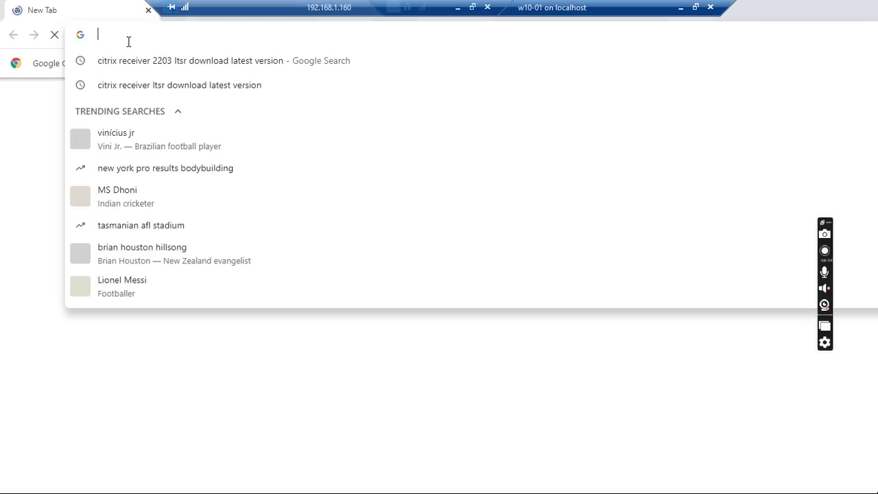
pyautogui.write('www.google.com')
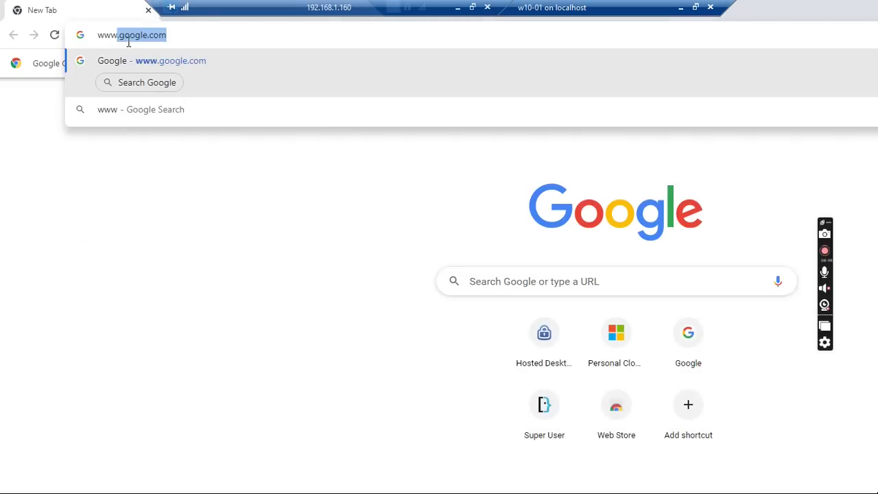
pyautogui.press('Return')
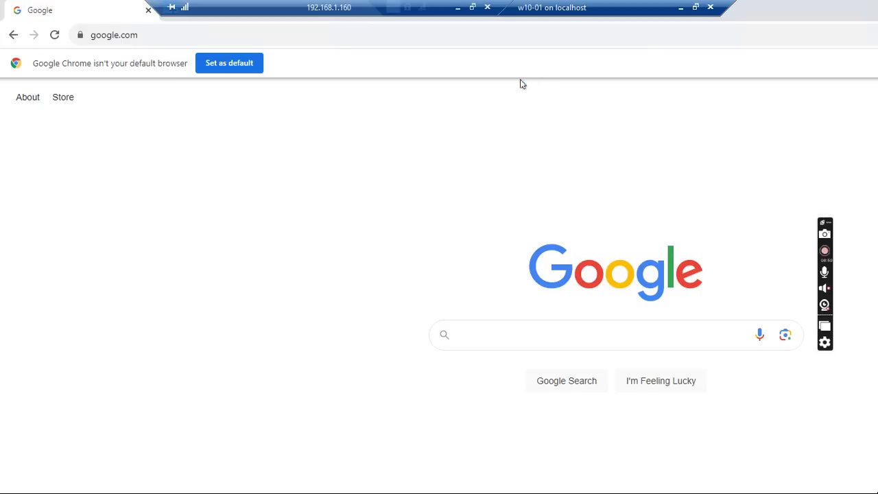
# Preview printing the Google page, then go back to the New Tab page.
pyautogui.rightClick(269, 172)
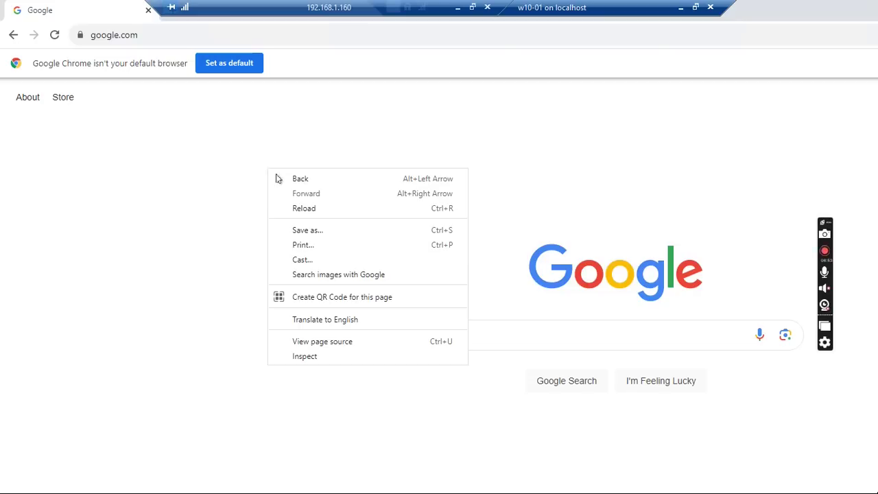
pyautogui.click(300, 245)
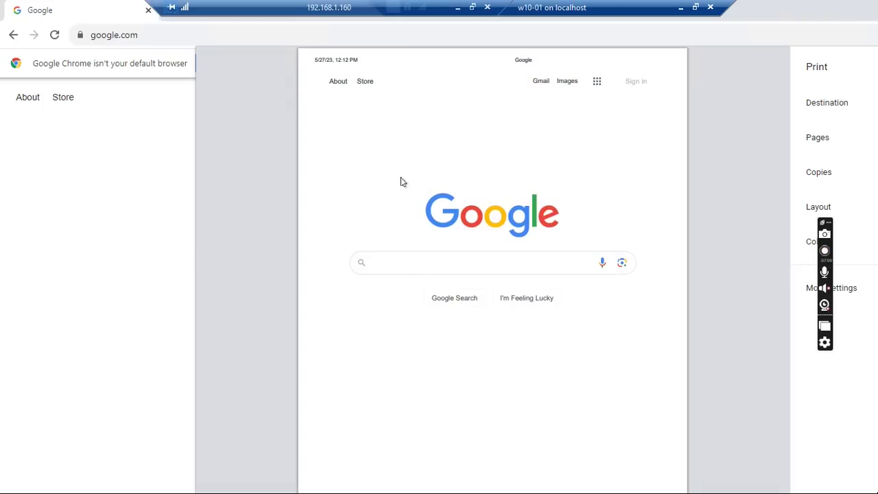
pyautogui.click(13, 34)
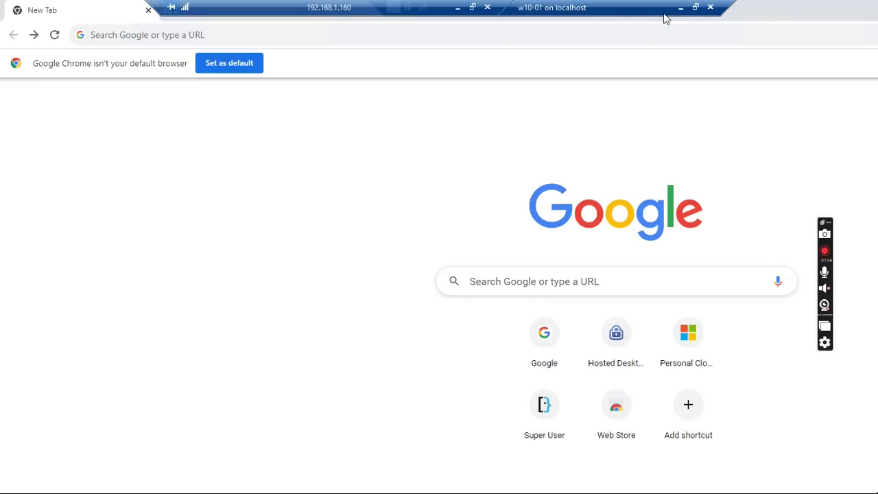
pyautogui.click(696, 7)
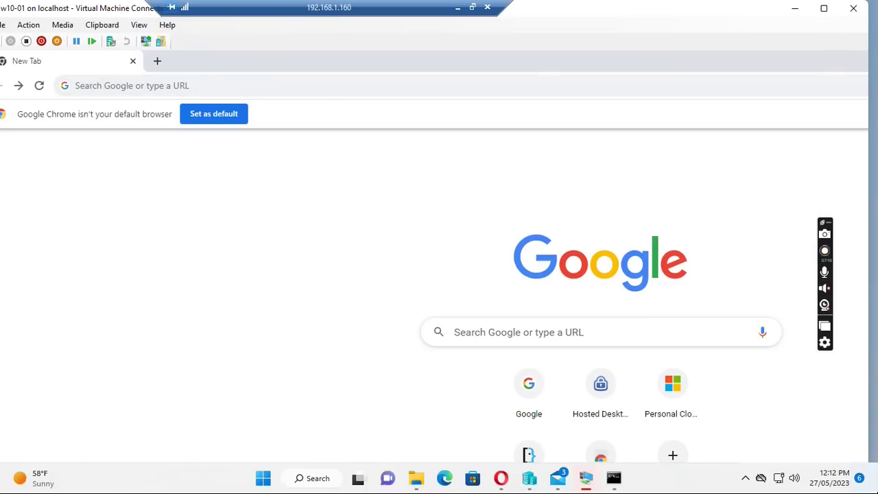
pyautogui.moveTo(627, 11); pyautogui.dragTo(635, 51)
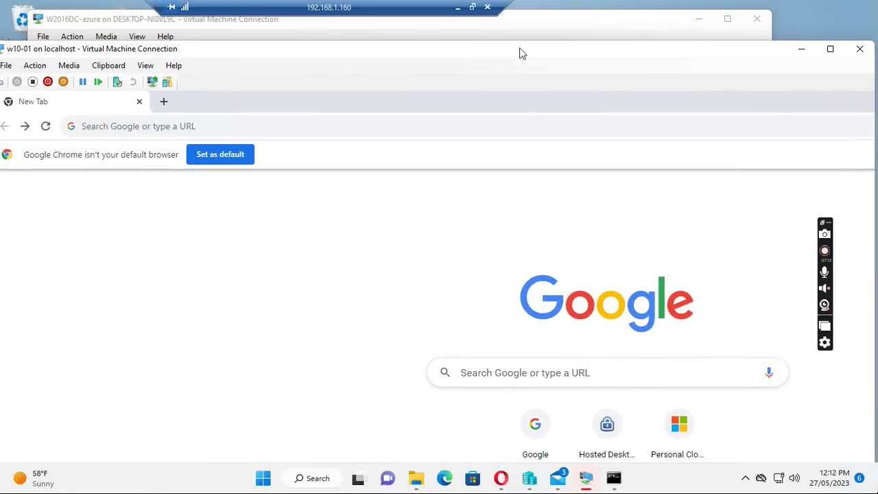
pyautogui.moveTo(320, 46)
pyautogui.mouseDown()
pyautogui.moveTo(377, 47)
pyautogui.moveTo(315, 37)
pyautogui.mouseUp()
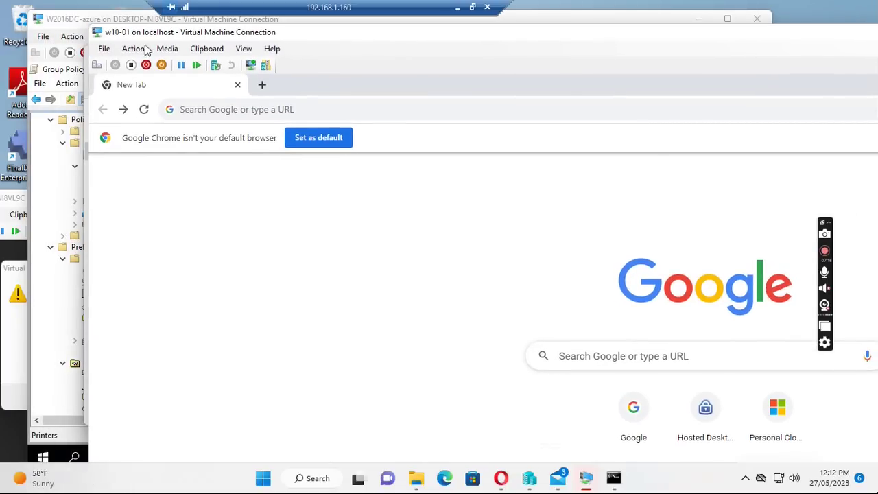
pyautogui.moveTo(328, 32); pyautogui.dragTo(213, 12)
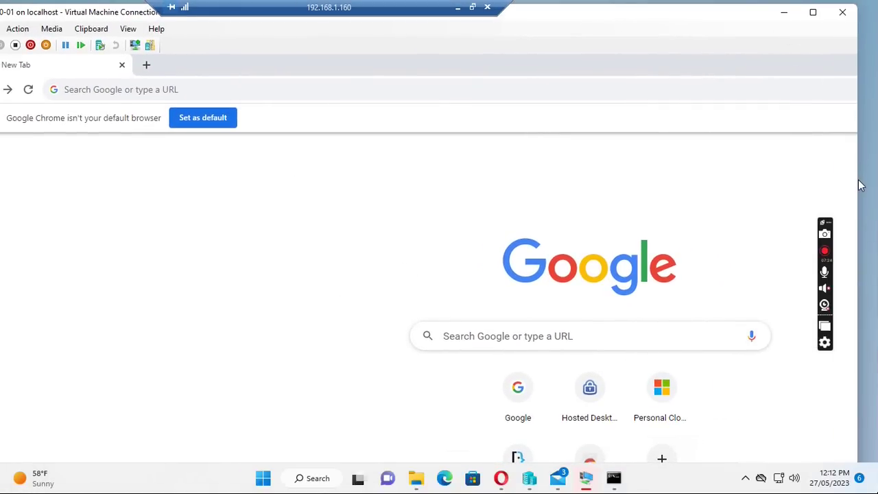
pyautogui.click(813, 14)
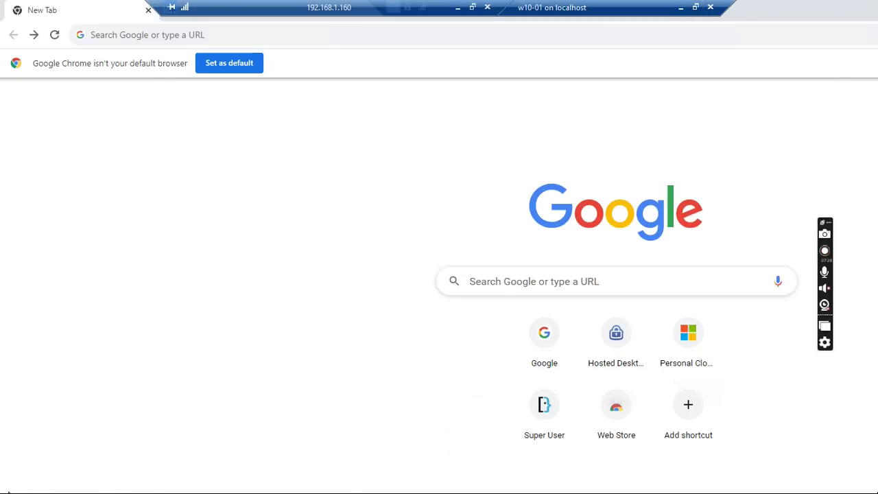
# Open Chrome's Save As dialog and browse This PC to check the mapped Public (O:) drive.
pyautogui.rightClick(60, 425)
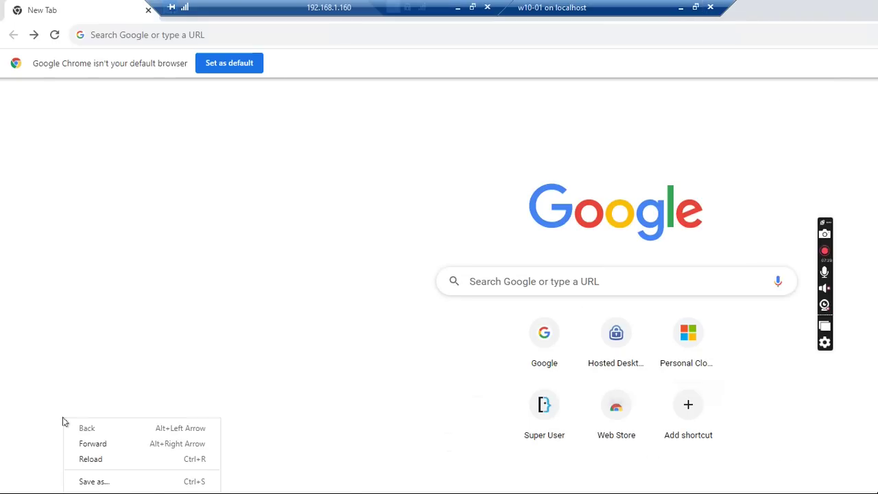
pyautogui.click(94, 482)
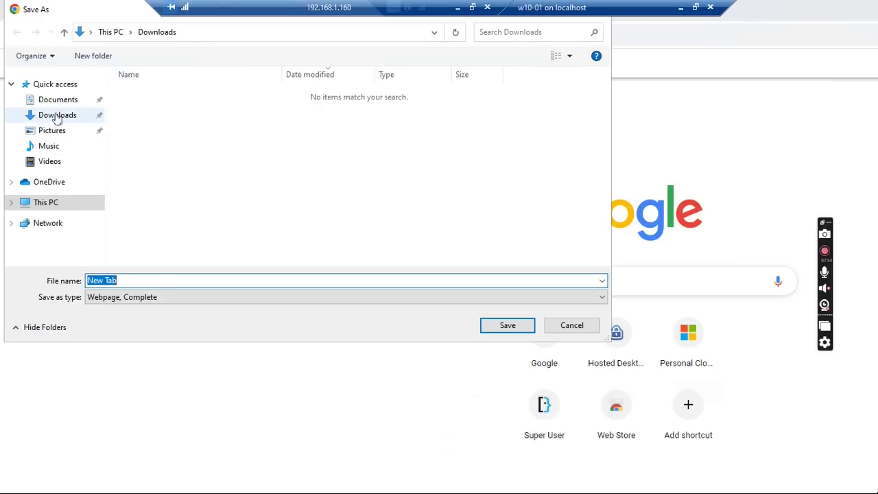
pyautogui.click(96, 102)
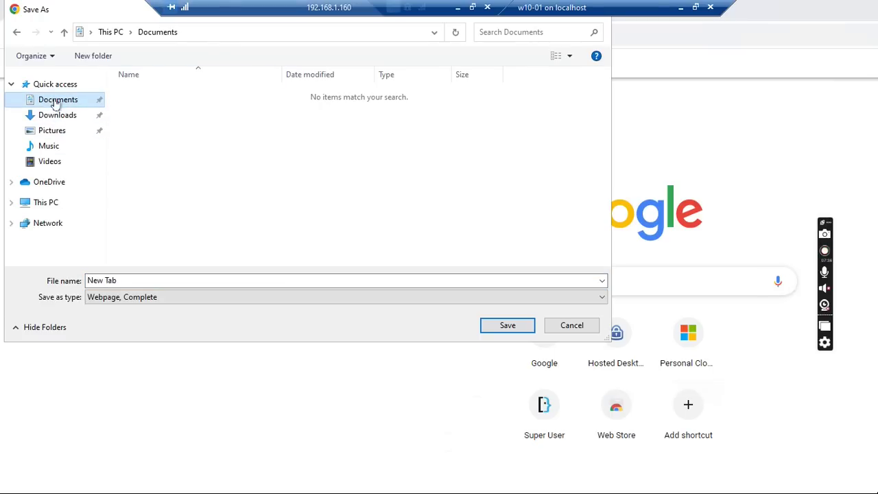
pyautogui.click(42, 204)
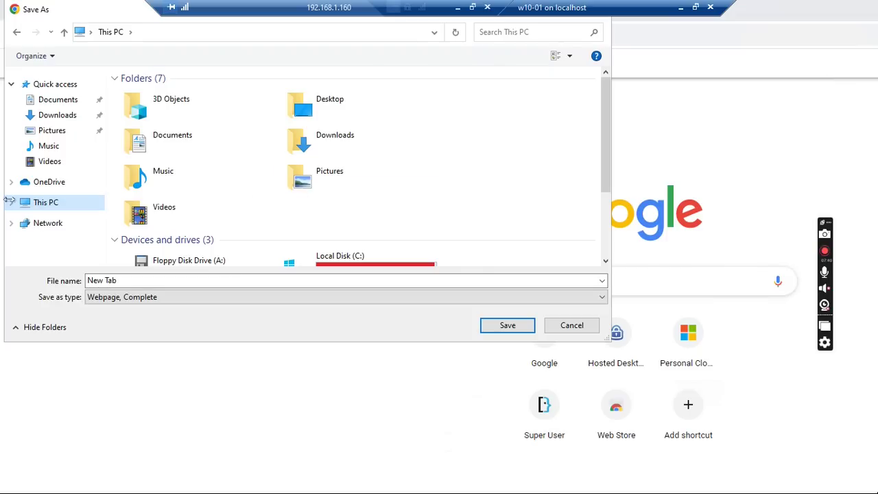
pyautogui.scroll(-3, 389, 183)
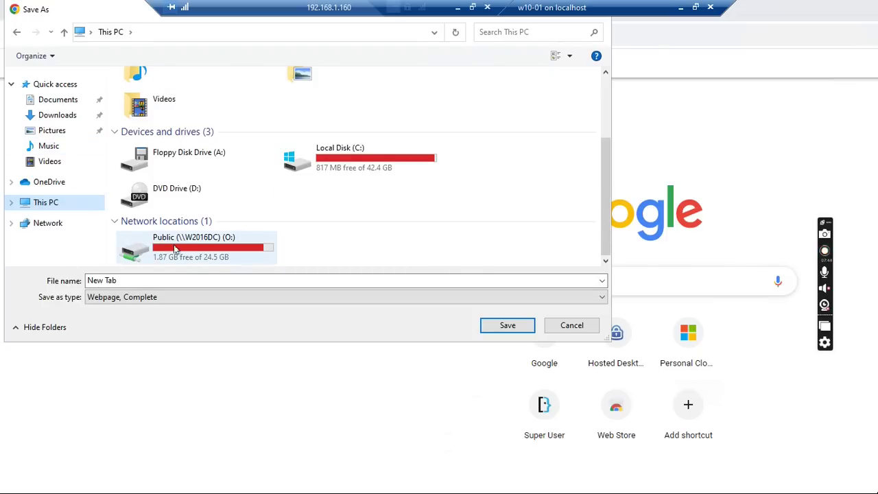
pyautogui.click(60, 103)
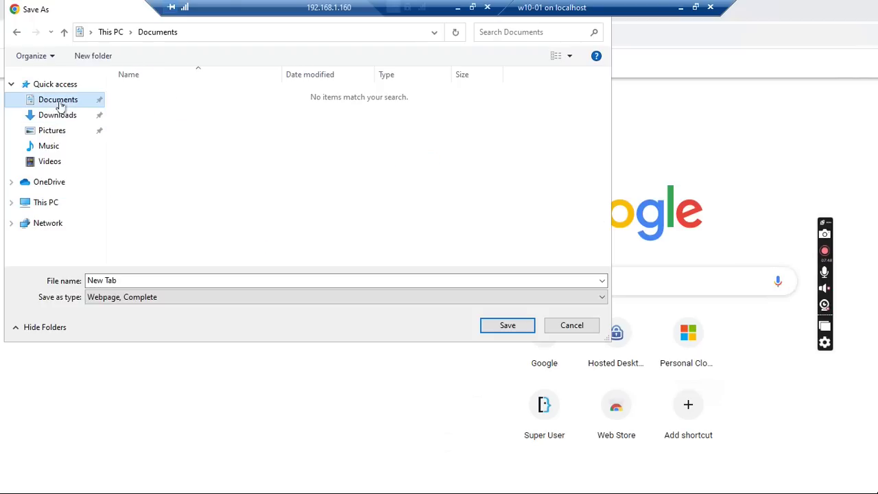
# Create an empty New Text Document in Documents, then close the save window.
pyautogui.rightClick(149, 124)
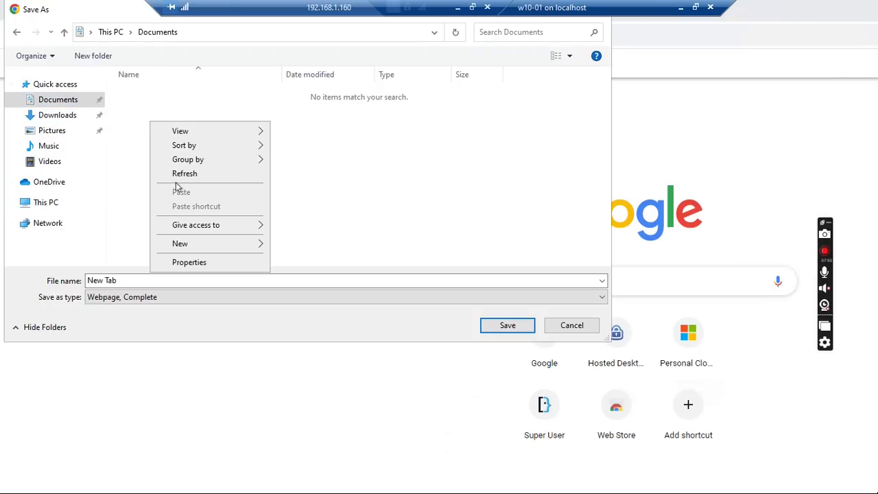
pyautogui.moveTo(200, 246)
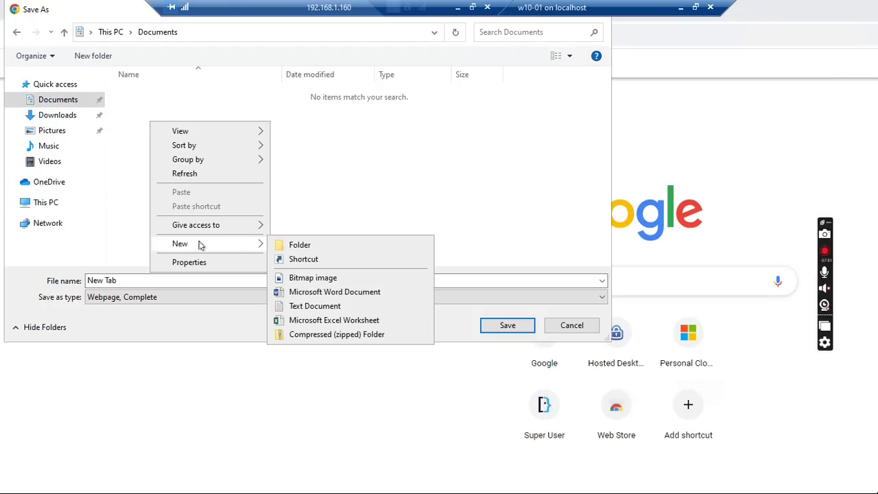
pyautogui.click(314, 306)
pyautogui.click(152, 153)
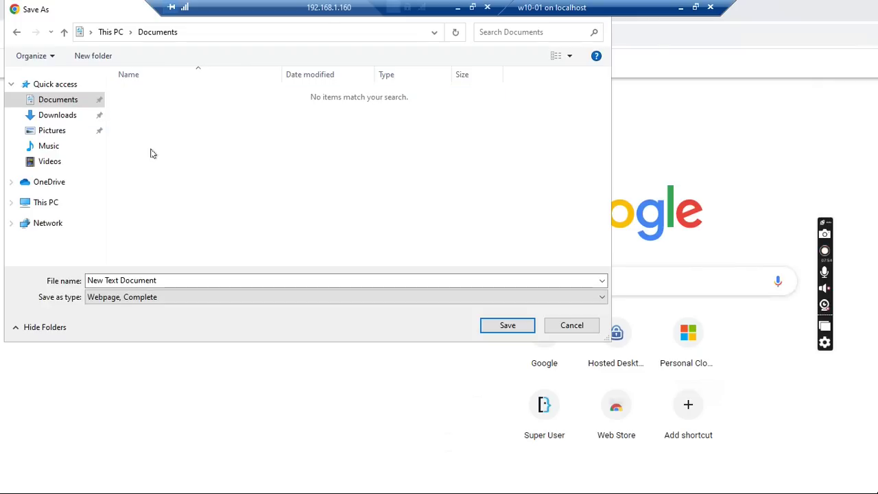
pyautogui.write('o')
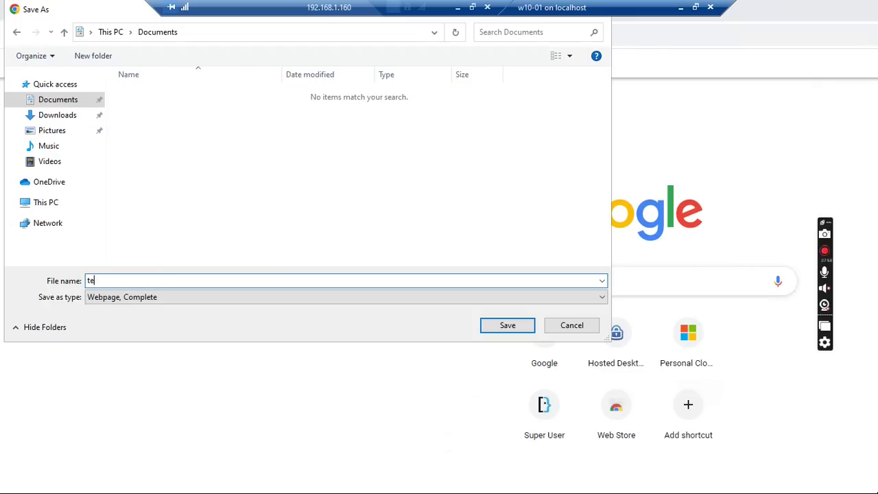
pyautogui.press('Return')
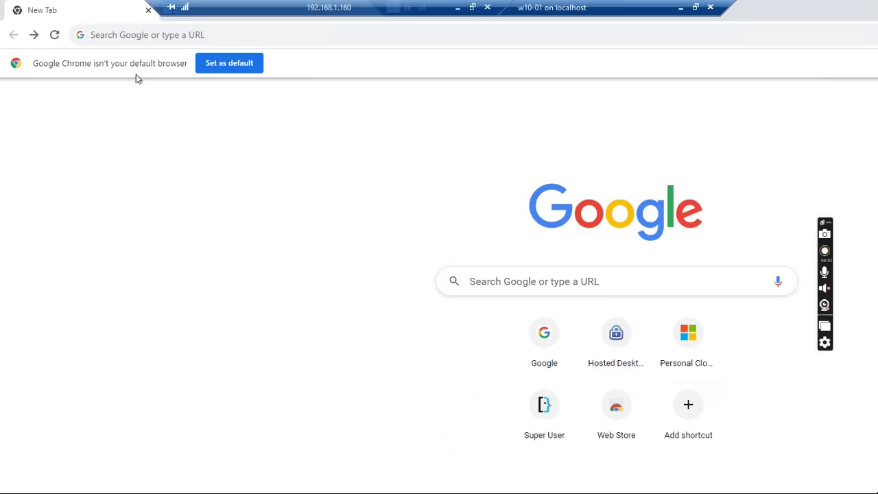
# Search the web for 'file explorer' and open Microsoft's 'Find and open File Explorer' support page.
pyautogui.click(209, 35)
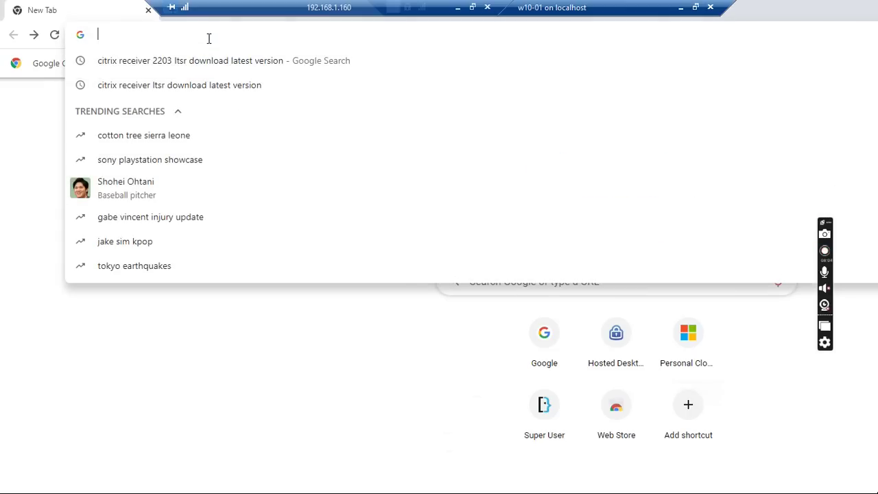
pyautogui.write('fi')
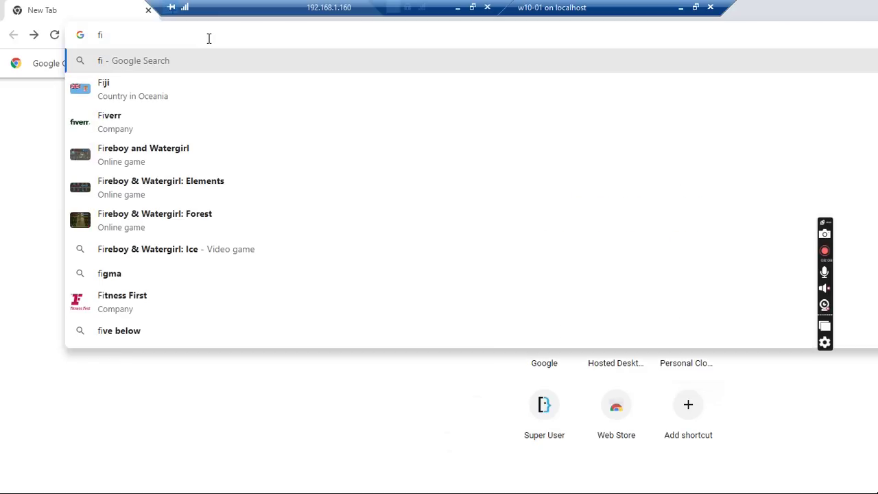
pyautogui.write('le exp')
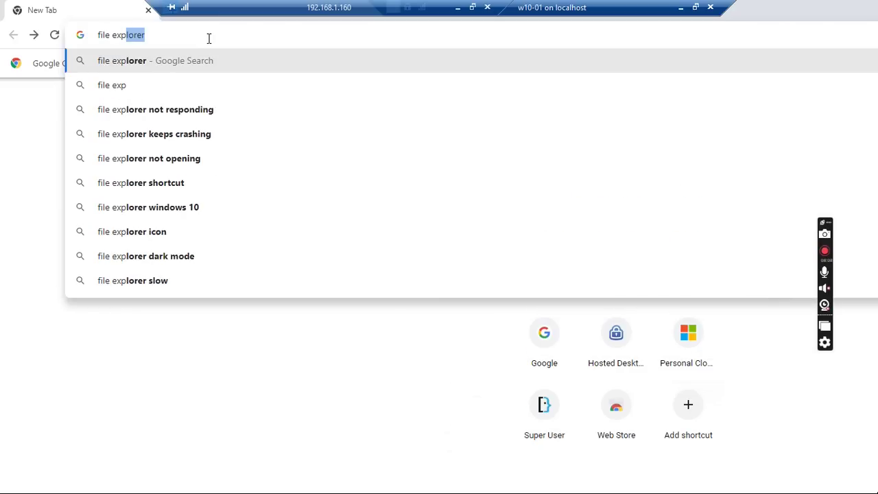
pyautogui.press('Return')
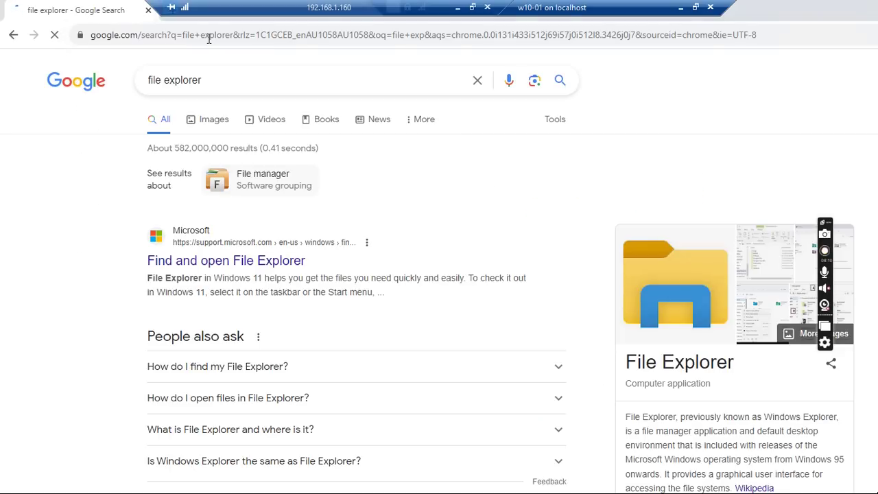
pyautogui.click(203, 267)
# Shrink Chrome to a smaller window and open a File Explorer window from Recycle Bin to Documents.
pyautogui.moveTo(813, 16); pyautogui.dragTo(524, 63)
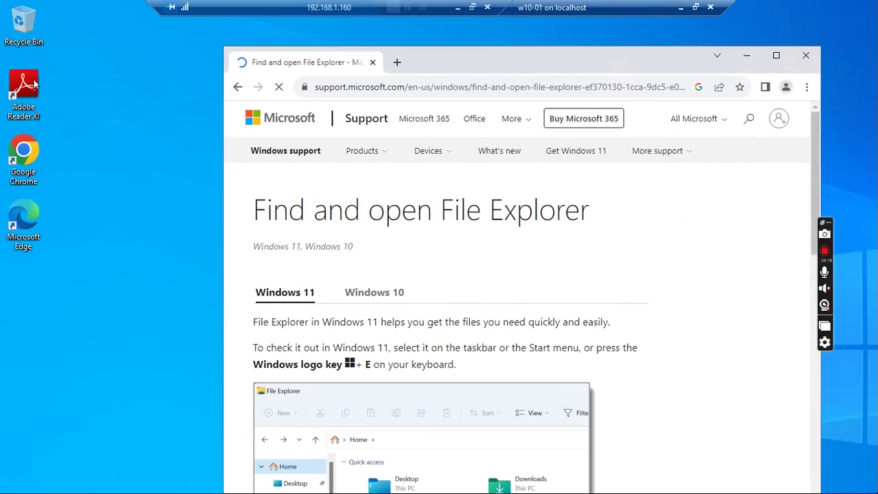
pyautogui.doubleClick(28, 41)
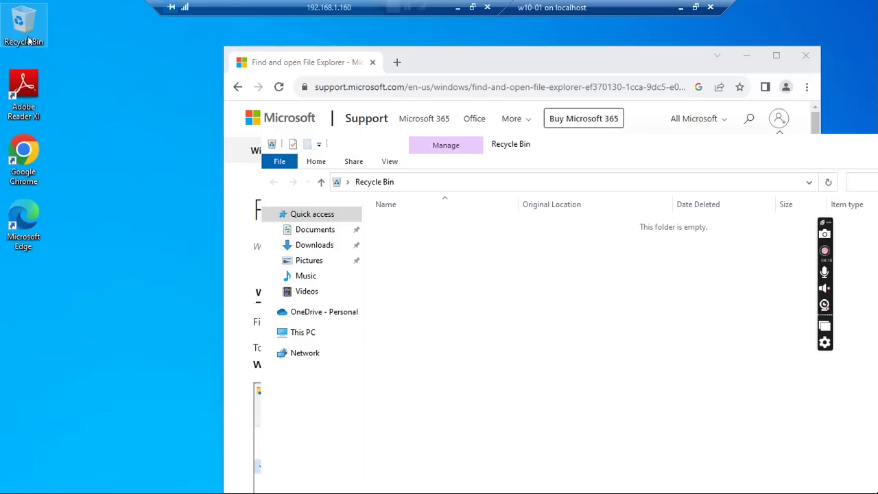
pyautogui.click(309, 231)
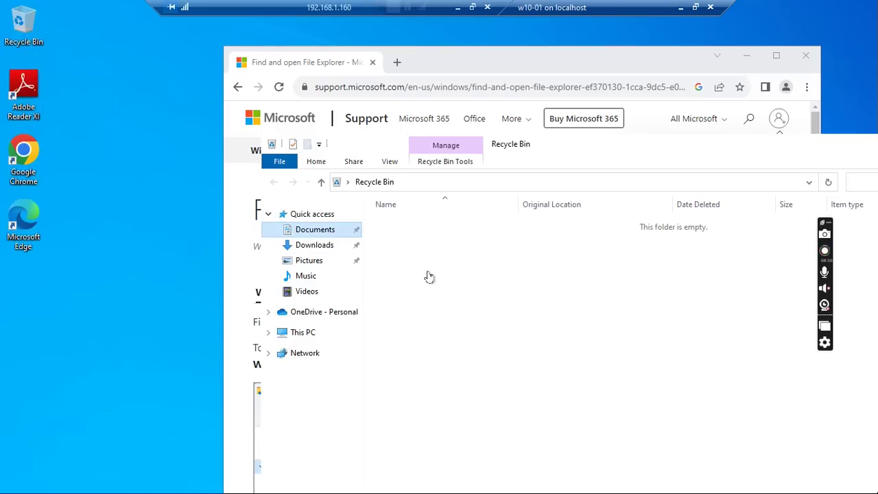
# Open New Text Document in Notepad, type 'test', and view the Print dialog listing HP Desktop on w2016dc.
pyautogui.doubleClick(413, 242)
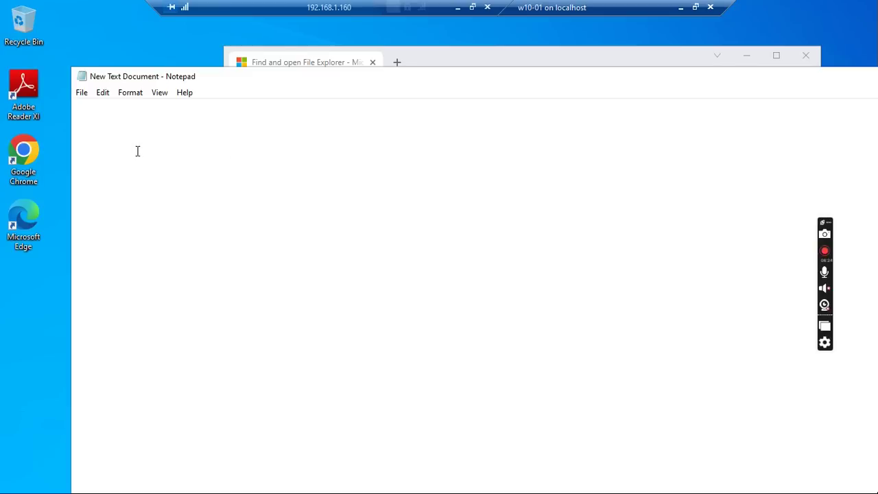
pyautogui.write('test')
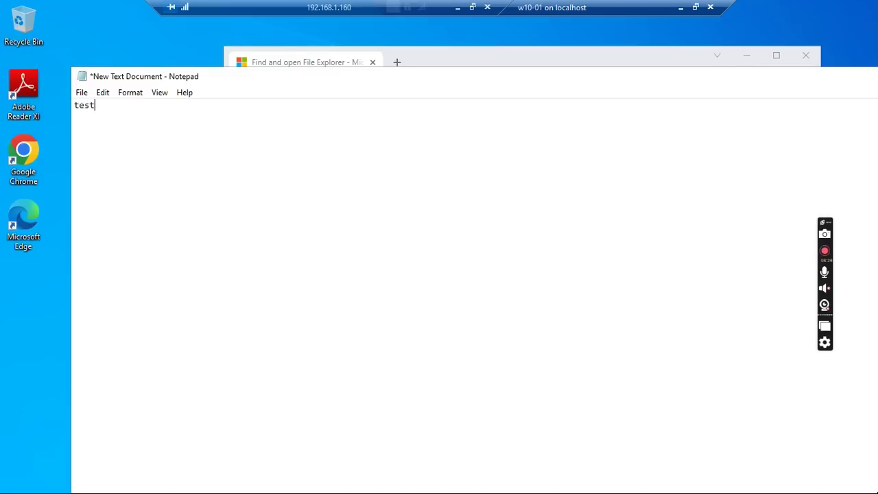
pyautogui.click(83, 95)
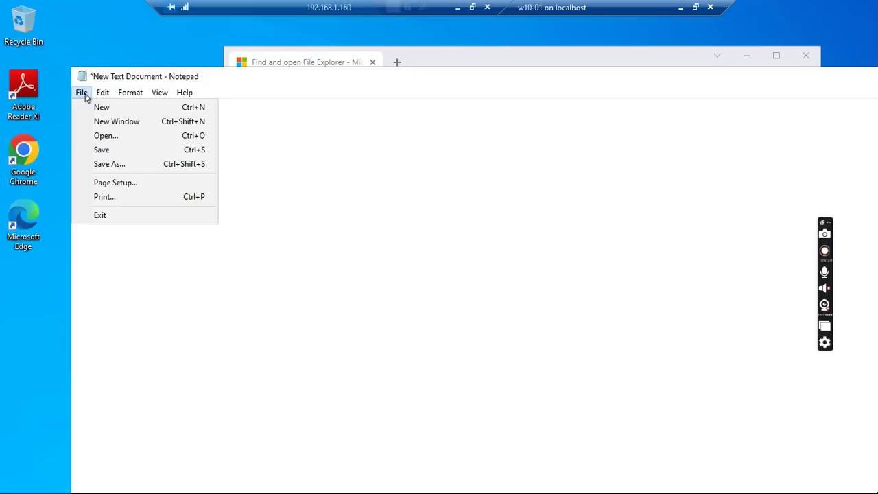
pyautogui.click(103, 197)
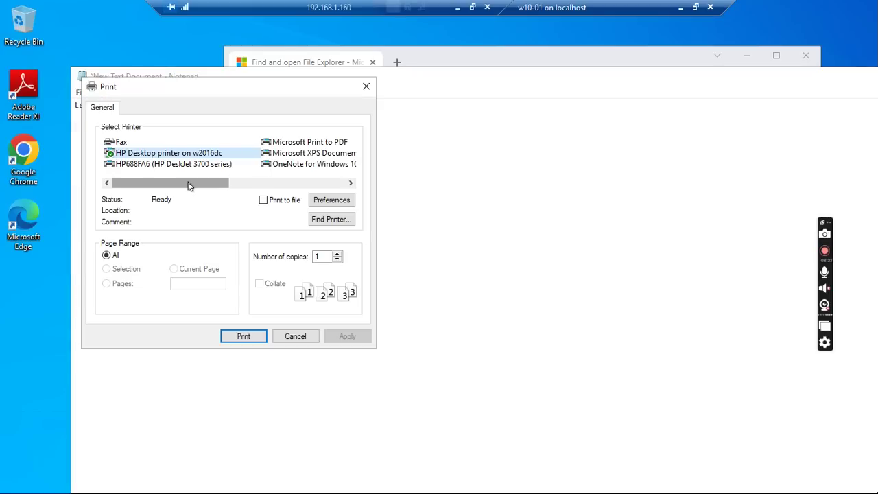